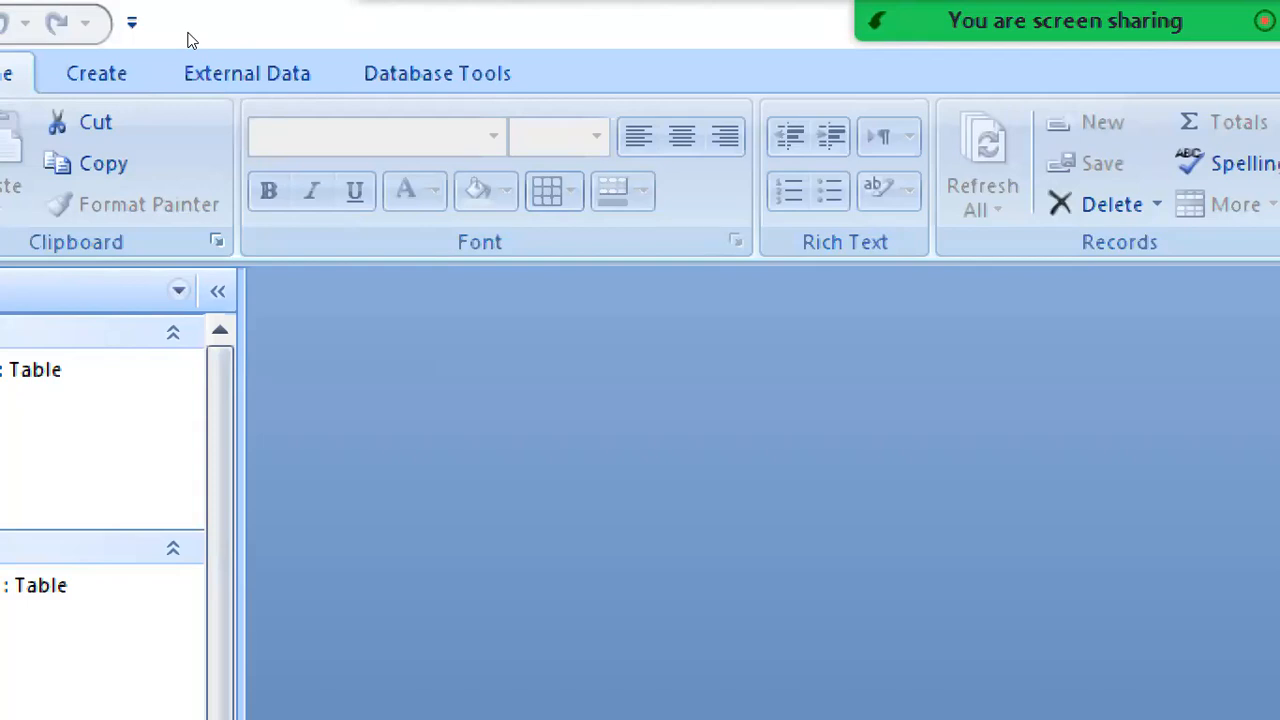
# - Open the Relationships window of the database
pyautogui.click(215, 70)
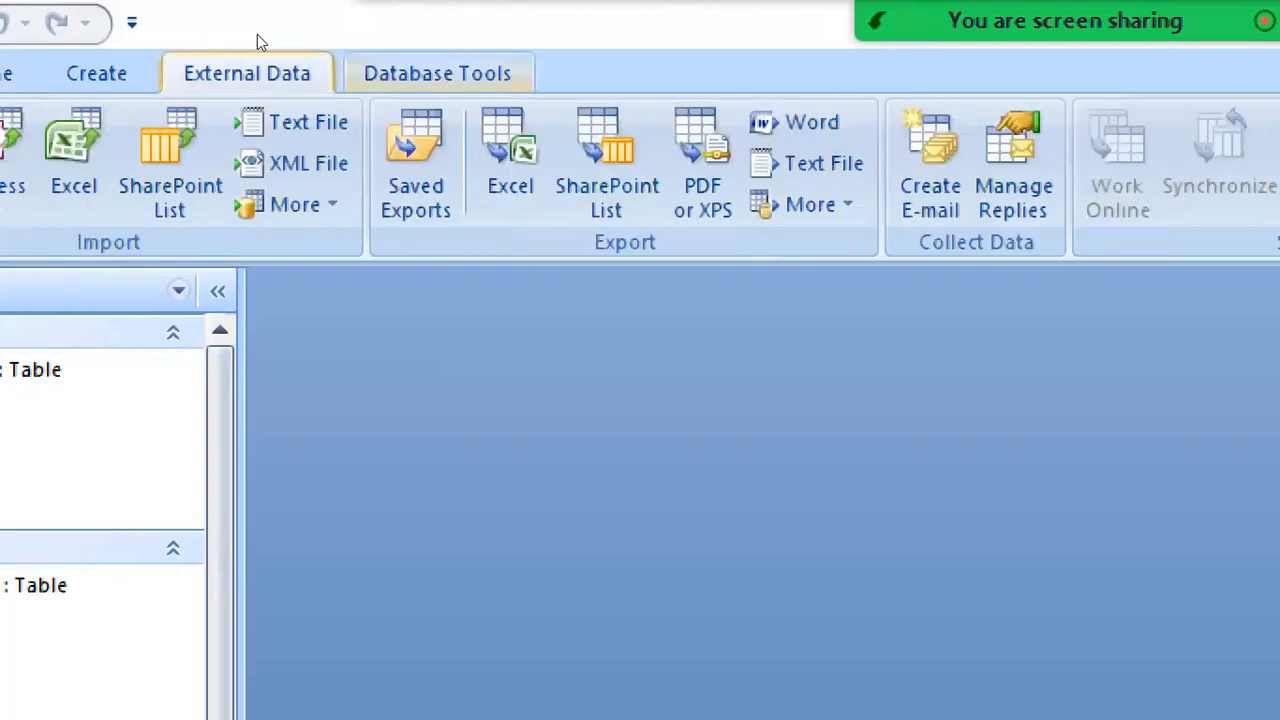
pyautogui.click(437, 73)
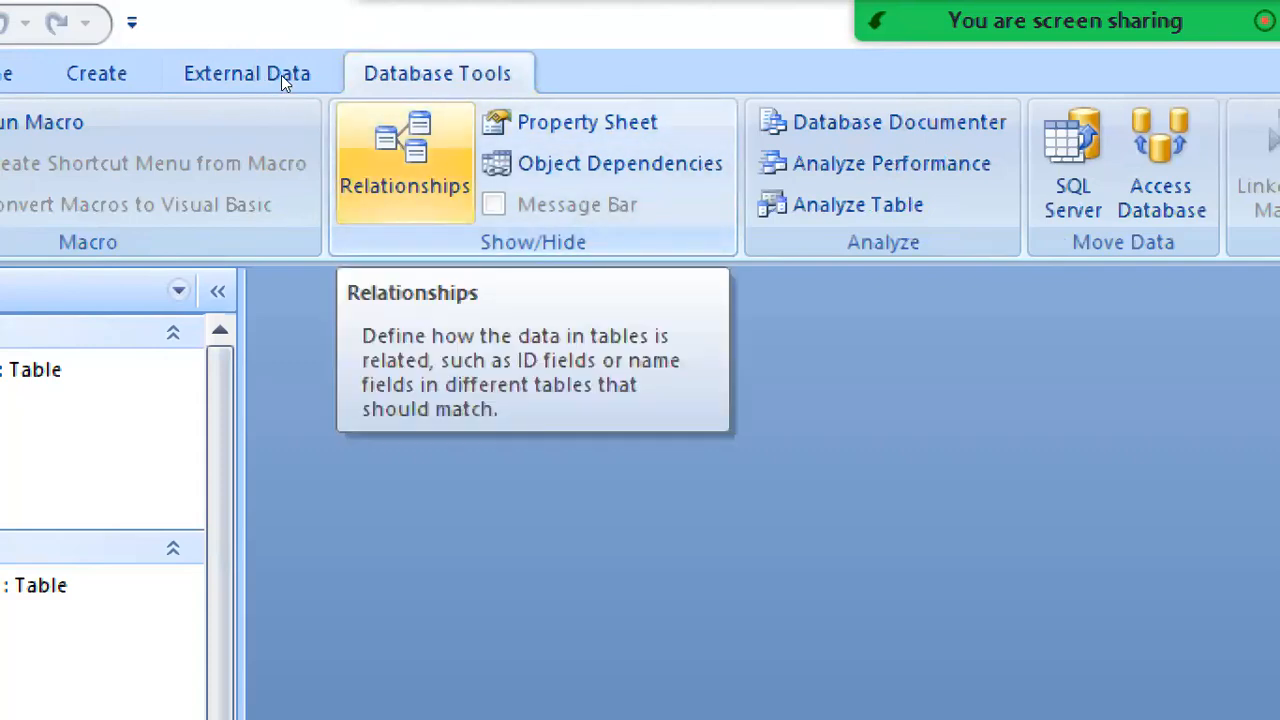
pyautogui.click(404, 160)
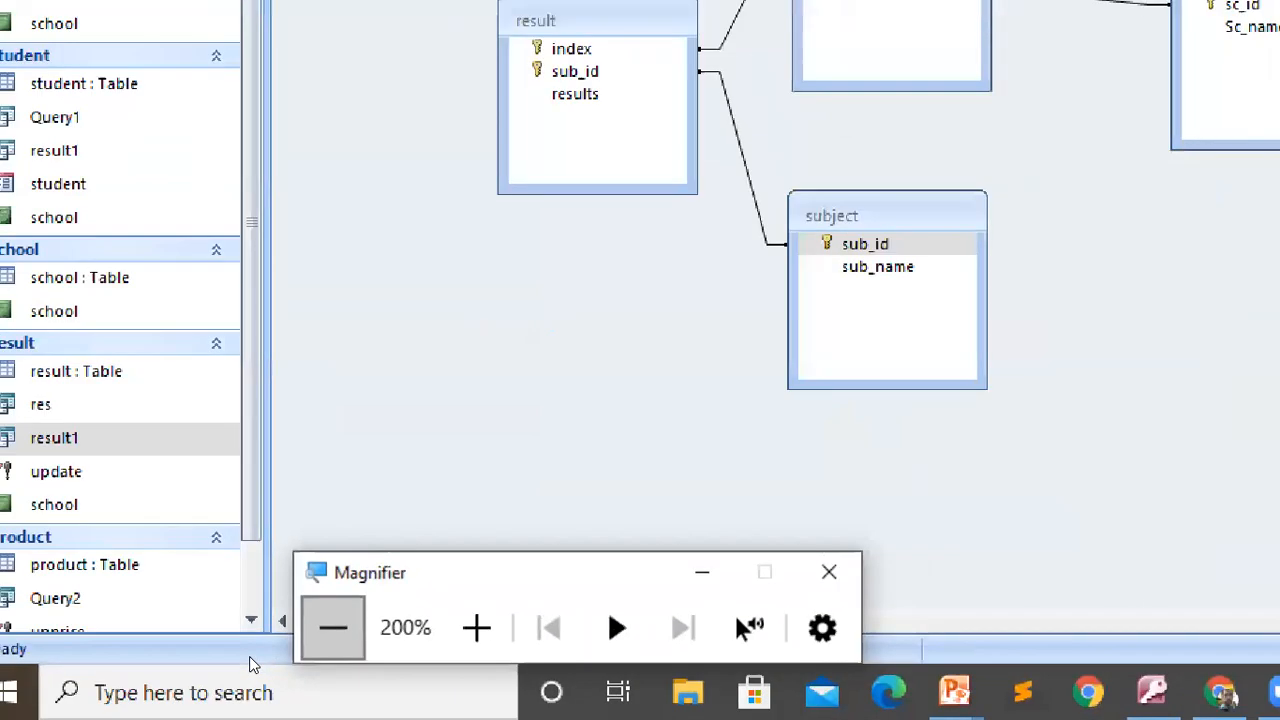
# - Remove the school, student, result and subject tables from the relationships layout
pyautogui.click(329, 621)
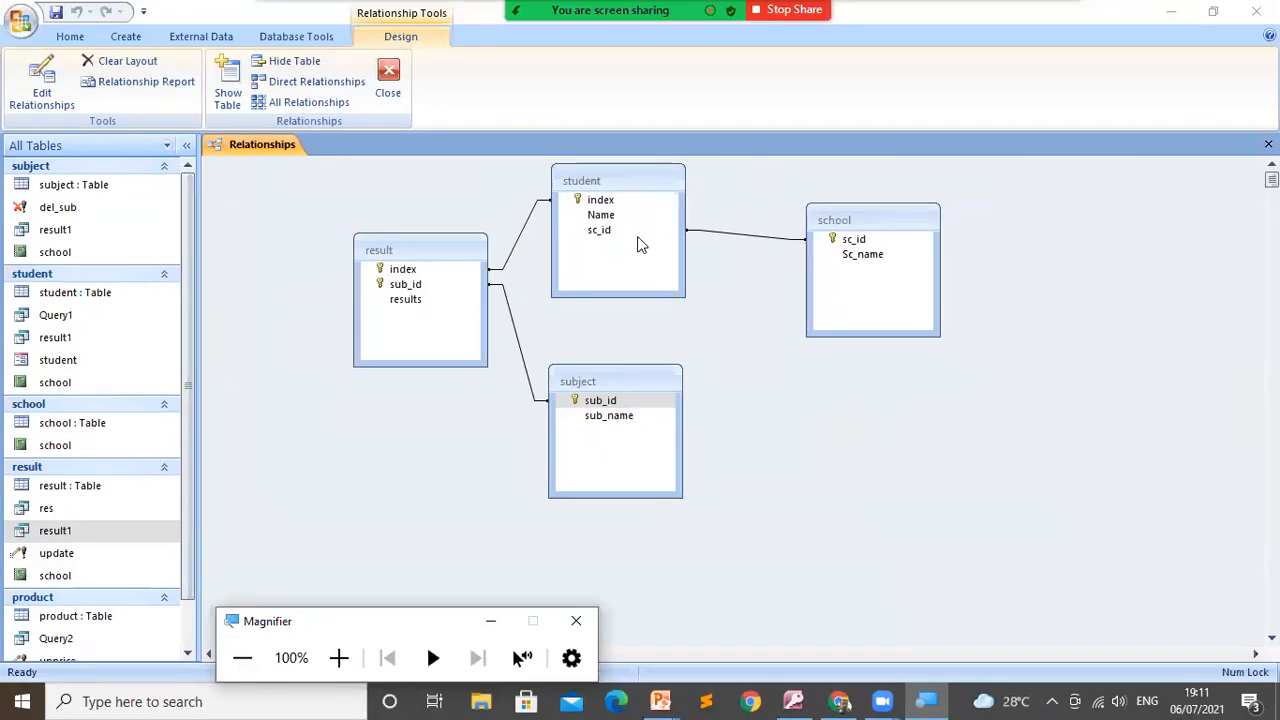
pyautogui.click(881, 218)
pyautogui.press('Delete')
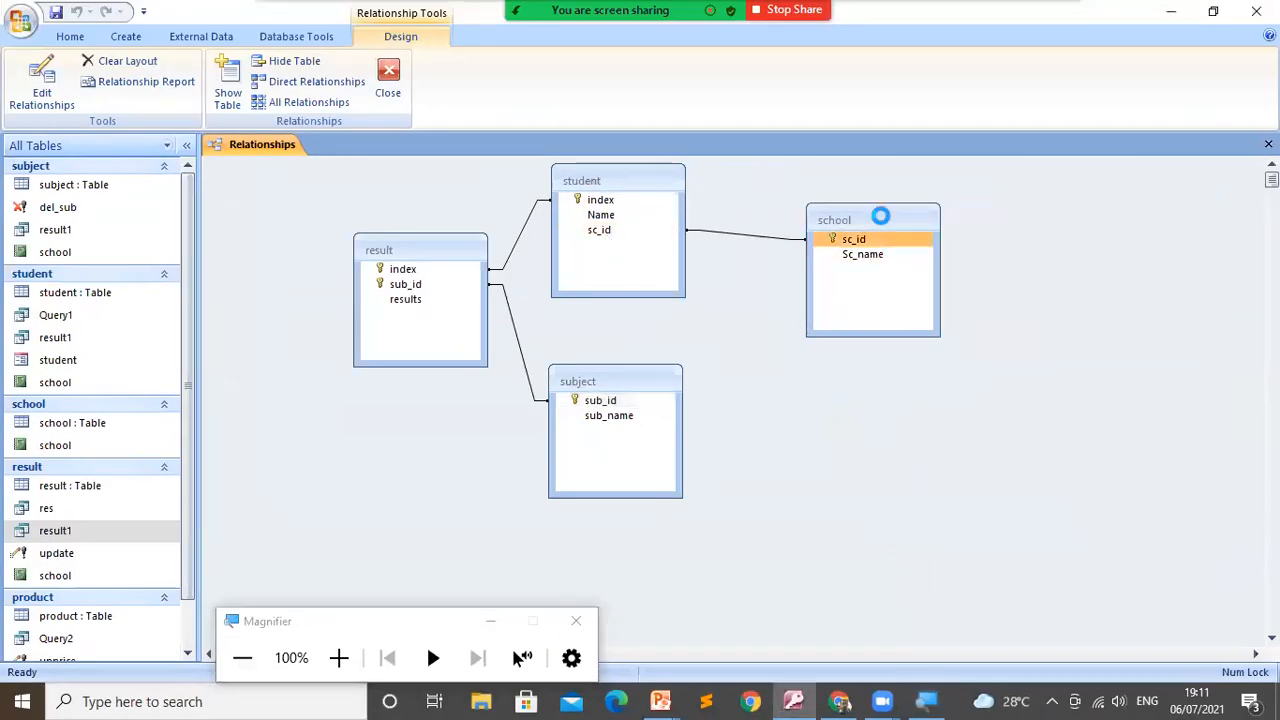
pyautogui.click(640, 195)
pyautogui.press('Delete')
pyautogui.click(471, 251)
pyautogui.press('Delete')
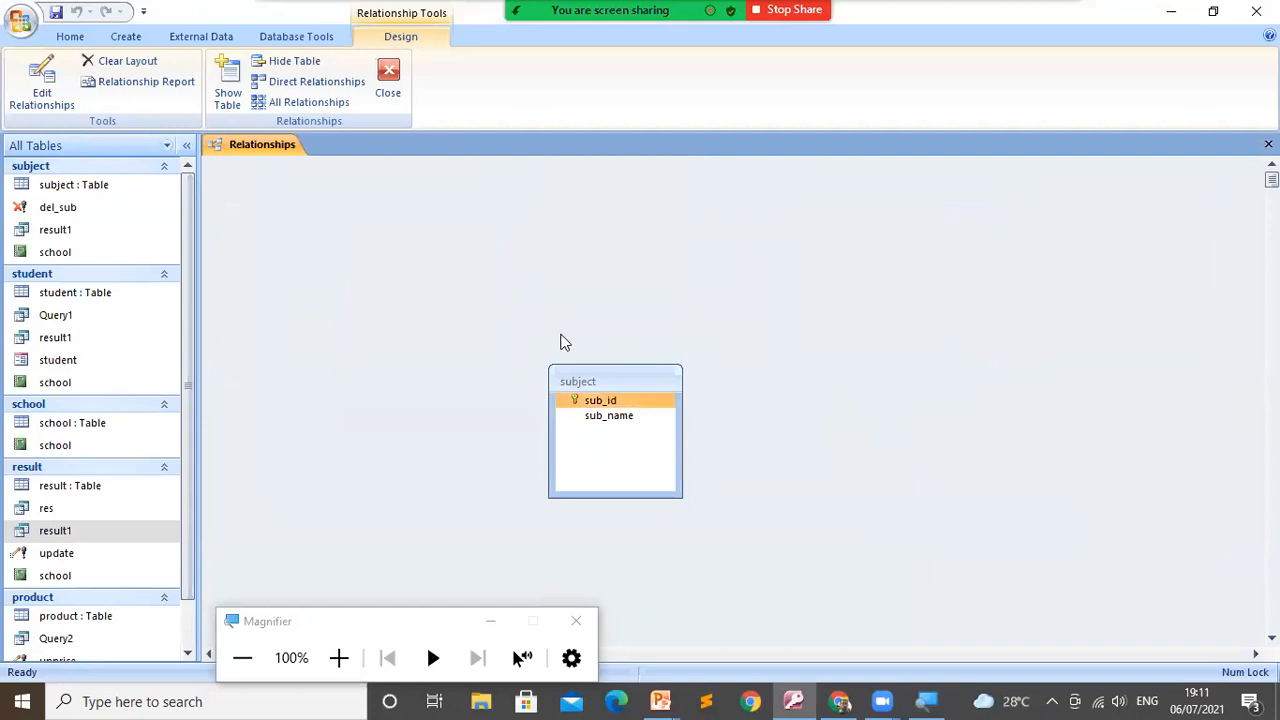
pyautogui.click(592, 378)
pyautogui.press('Delete')
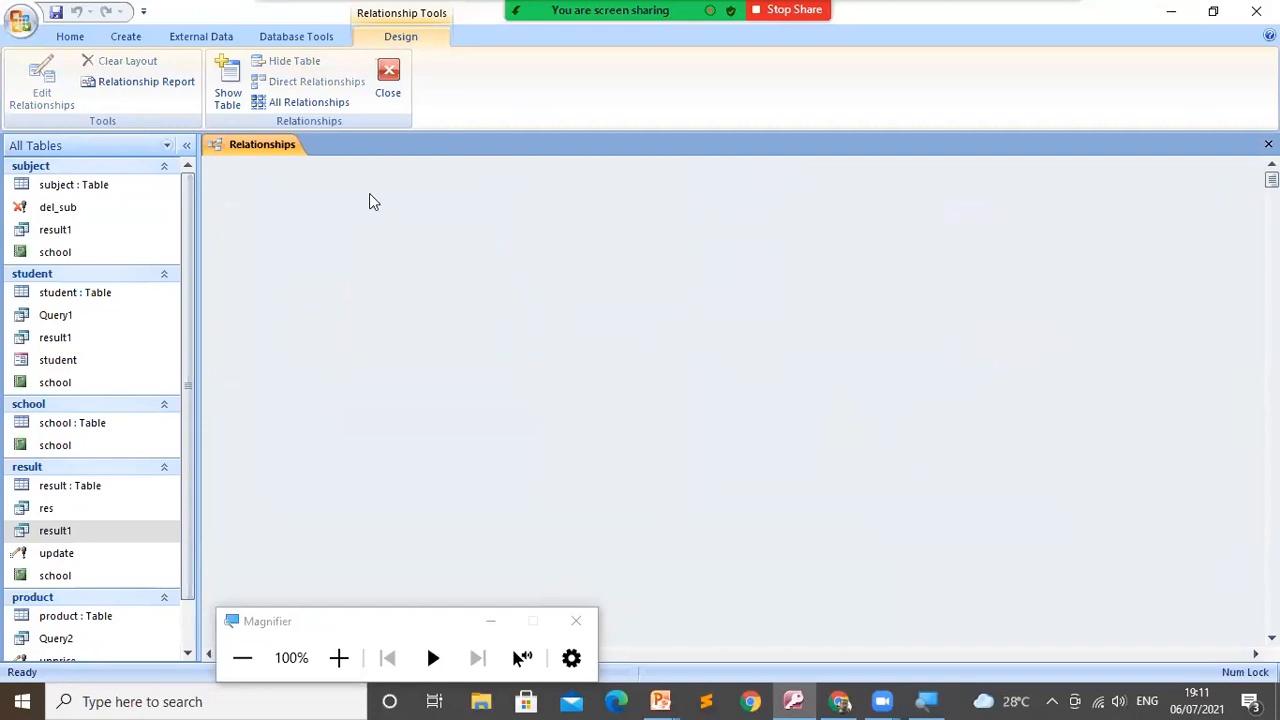
# - Add the result, school, student and subject tables to the empty relationships layout
pyautogui.click(228, 90)
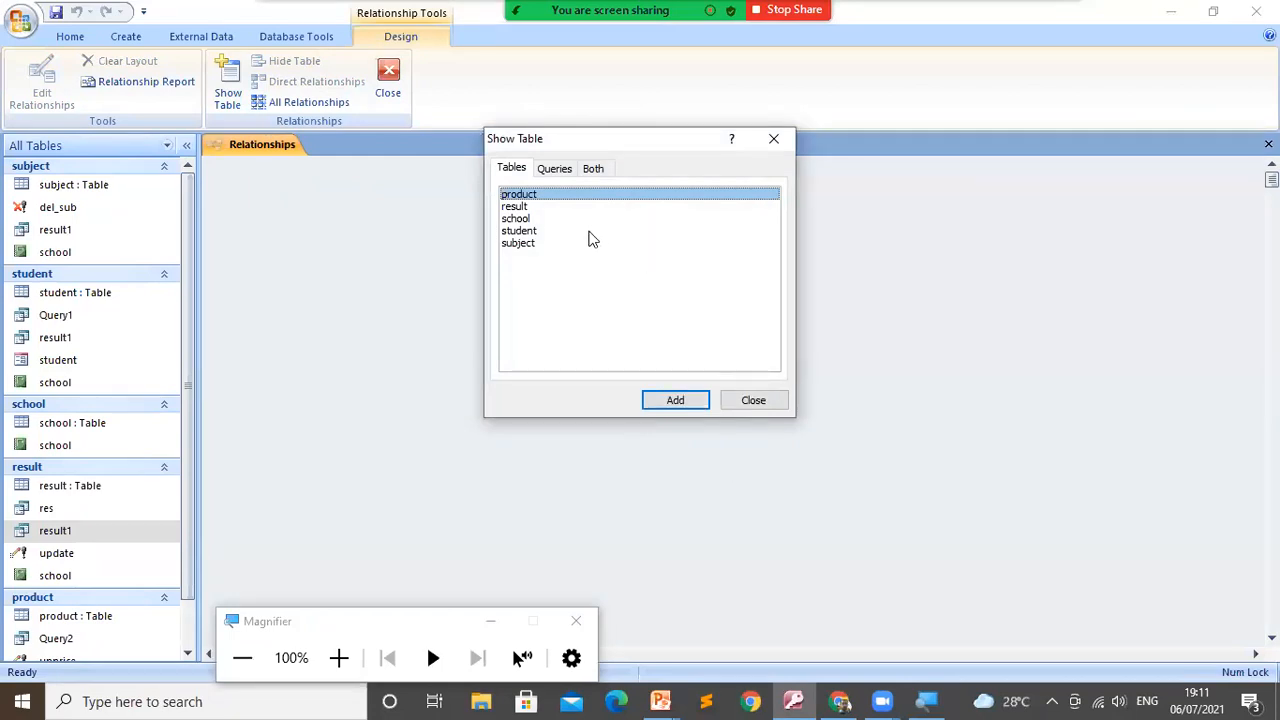
pyautogui.click(338, 657)
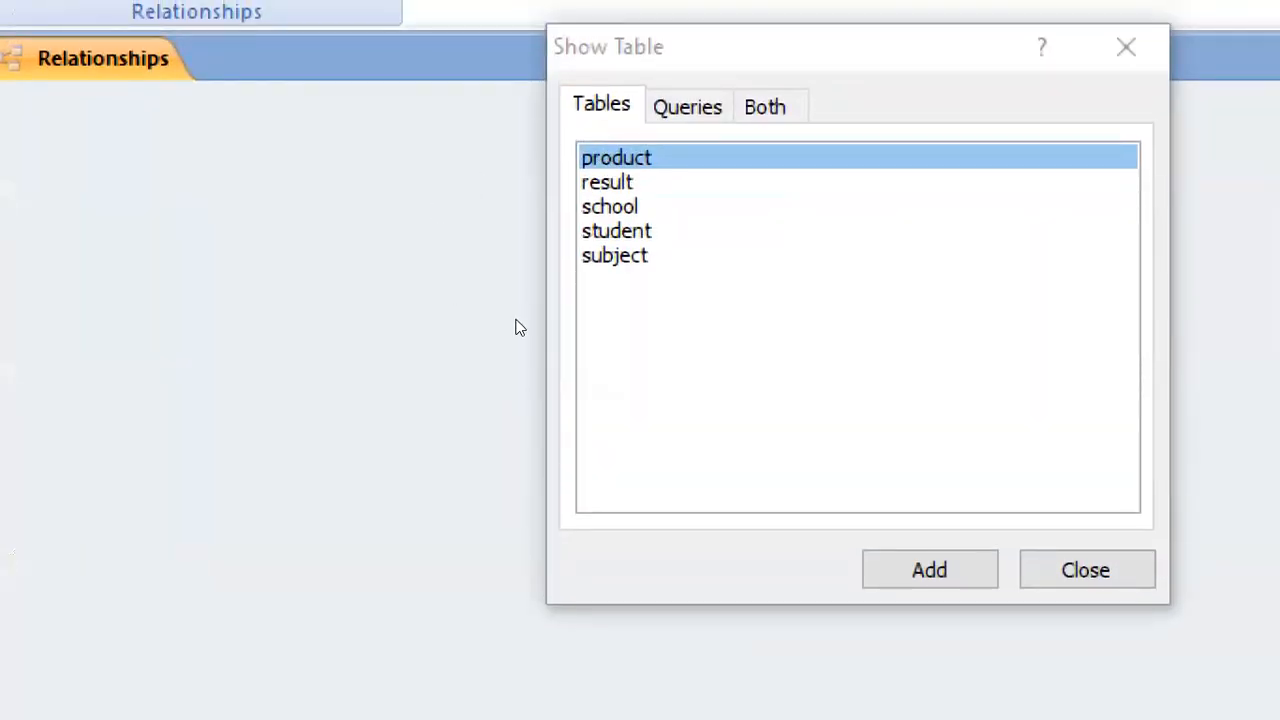
pyautogui.click(511, 226)
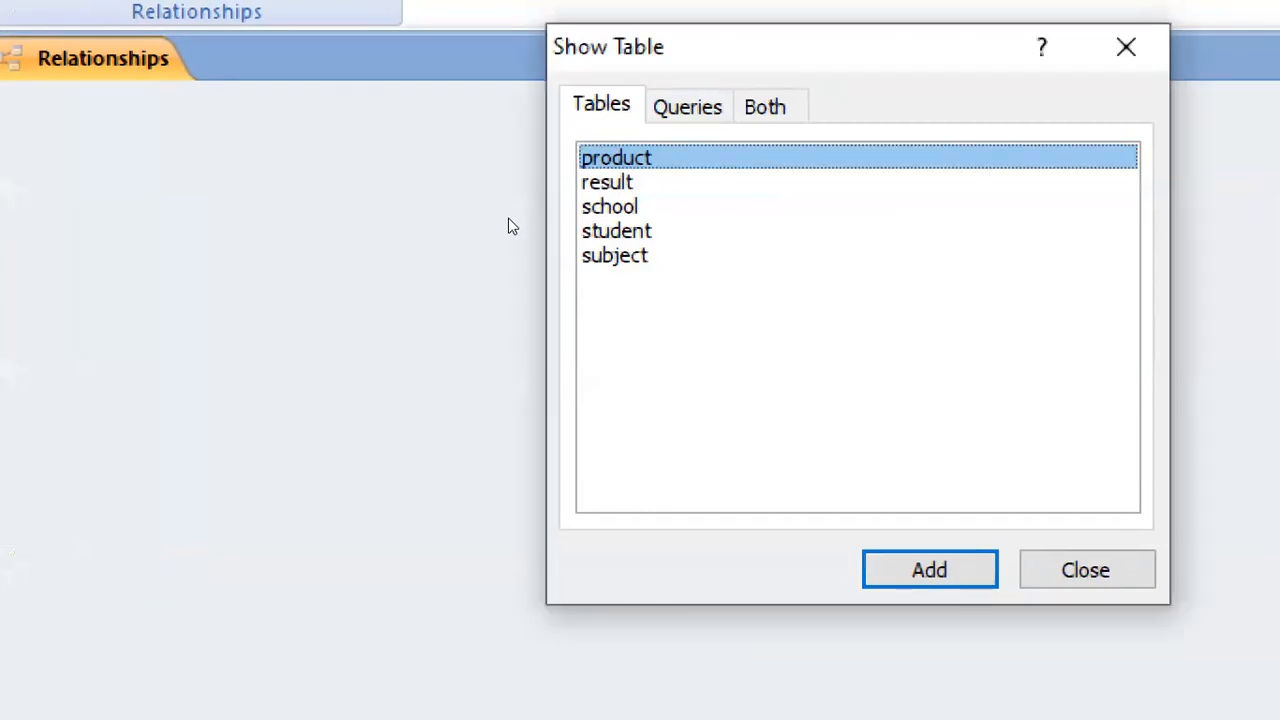
pyautogui.press('Down')
pyautogui.press('Return')
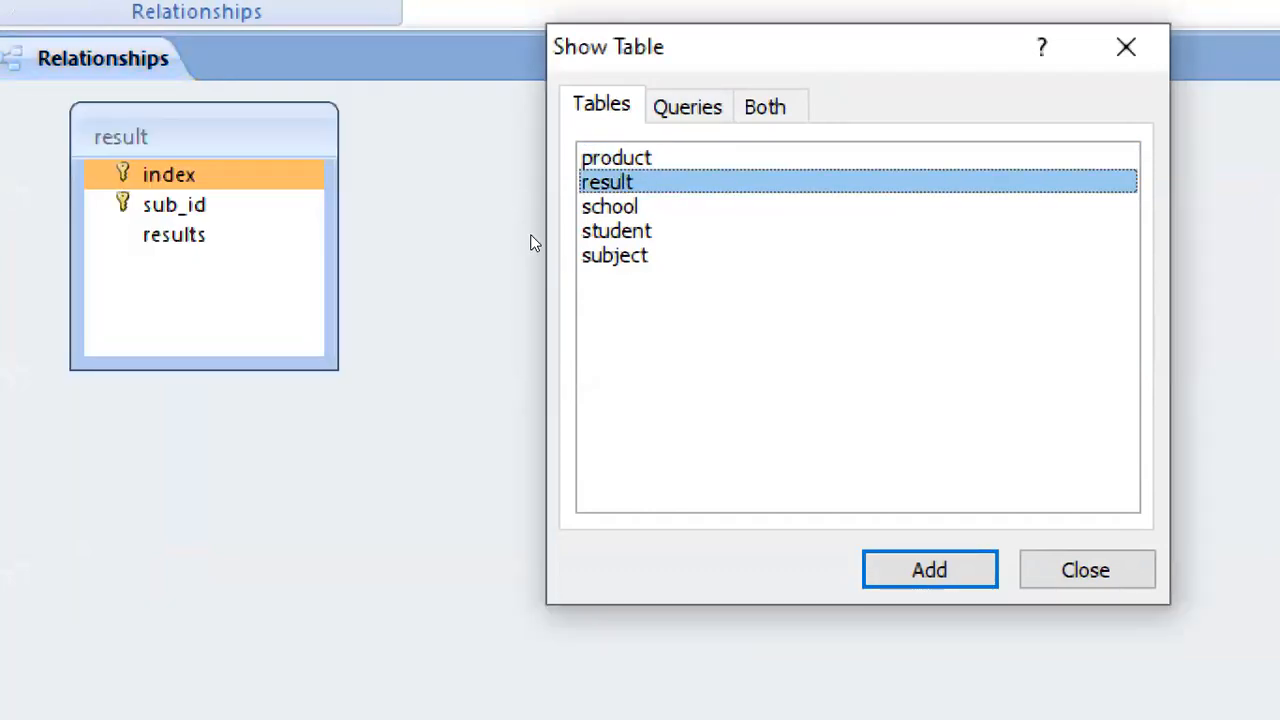
pyautogui.press('Down')
pyautogui.press('Return')
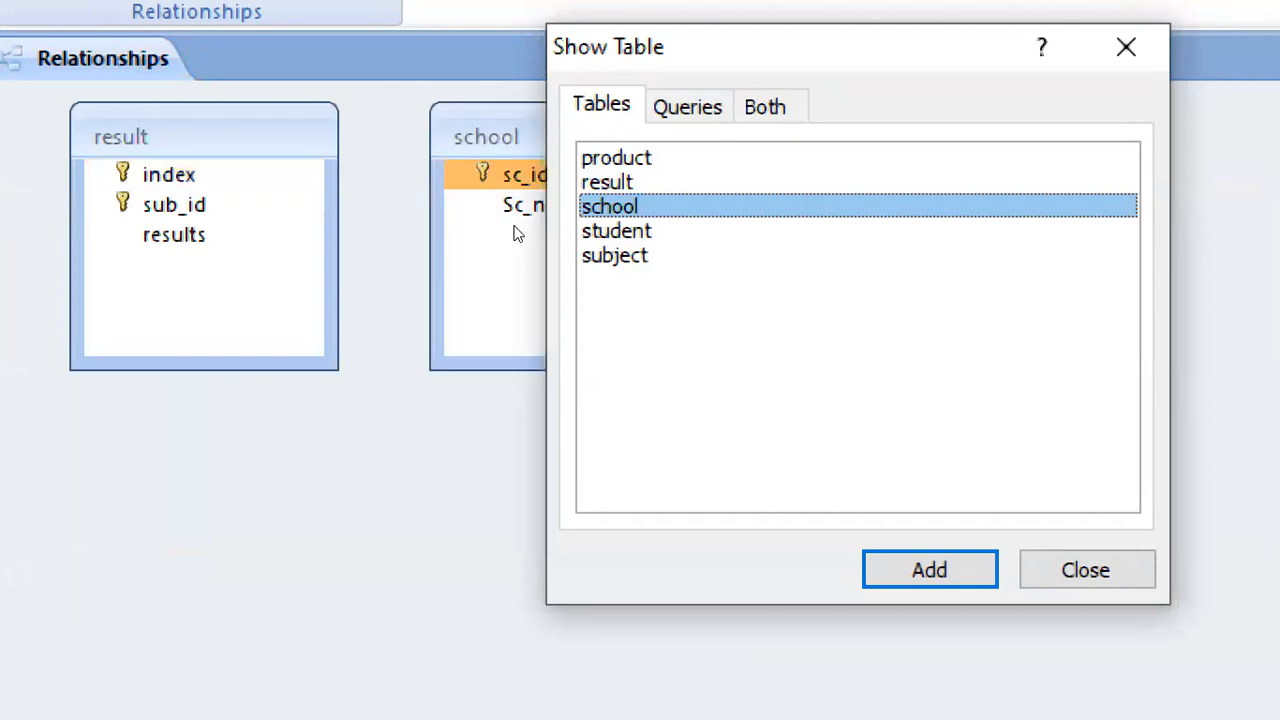
pyautogui.press('Down')
pyautogui.press('Return')
pyautogui.press('Down')
pyautogui.press('Return')
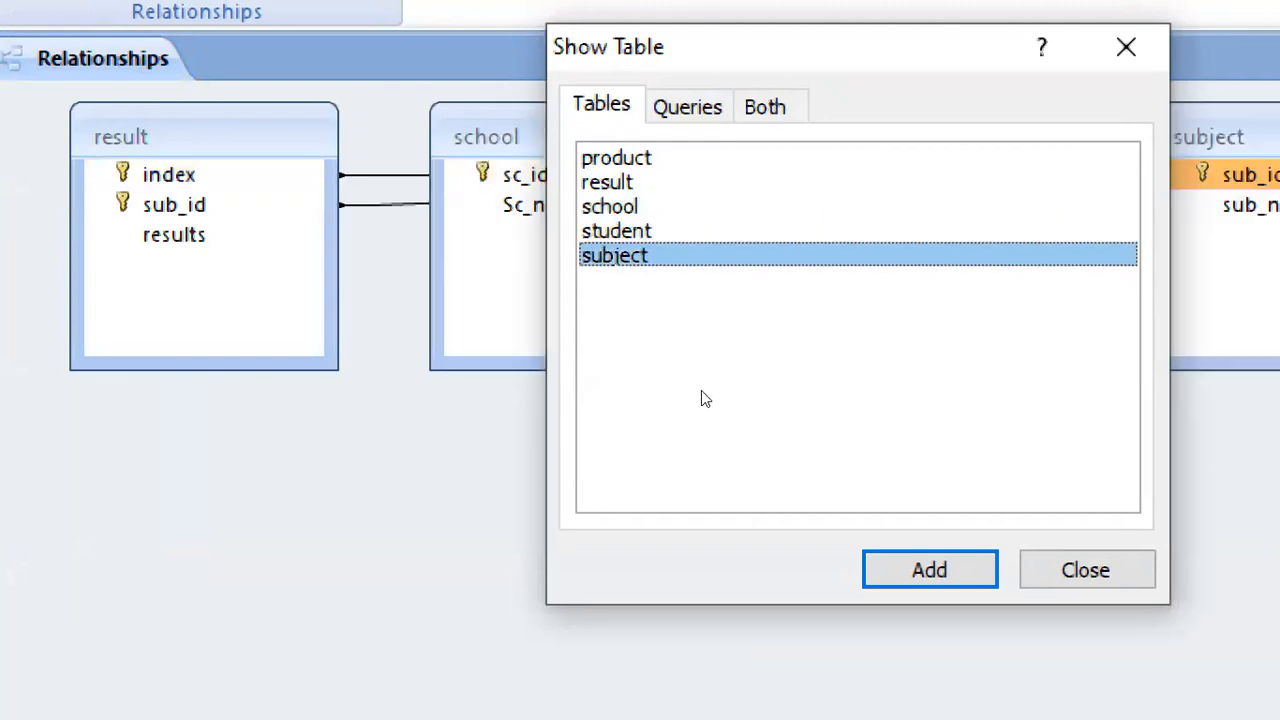
pyautogui.click(1044, 513)
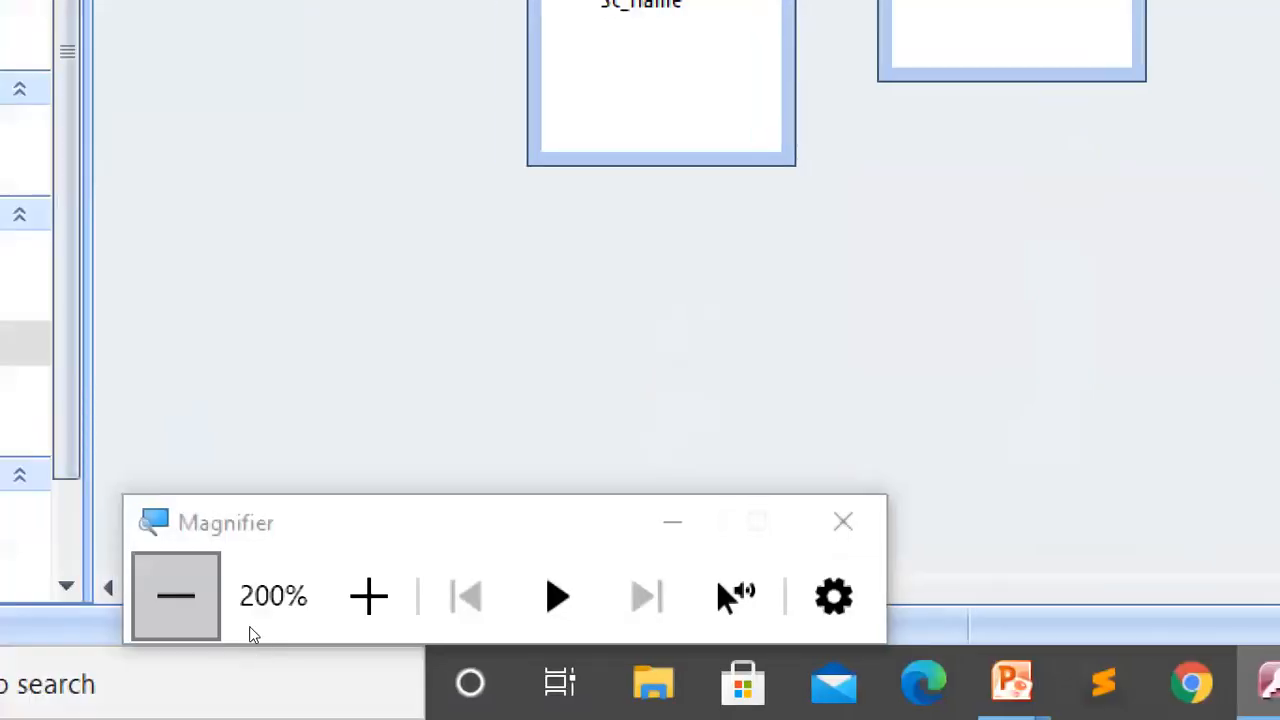
# - Permanently delete the existing relationships between the school, student, result and subject tables
pyautogui.click(176, 596)
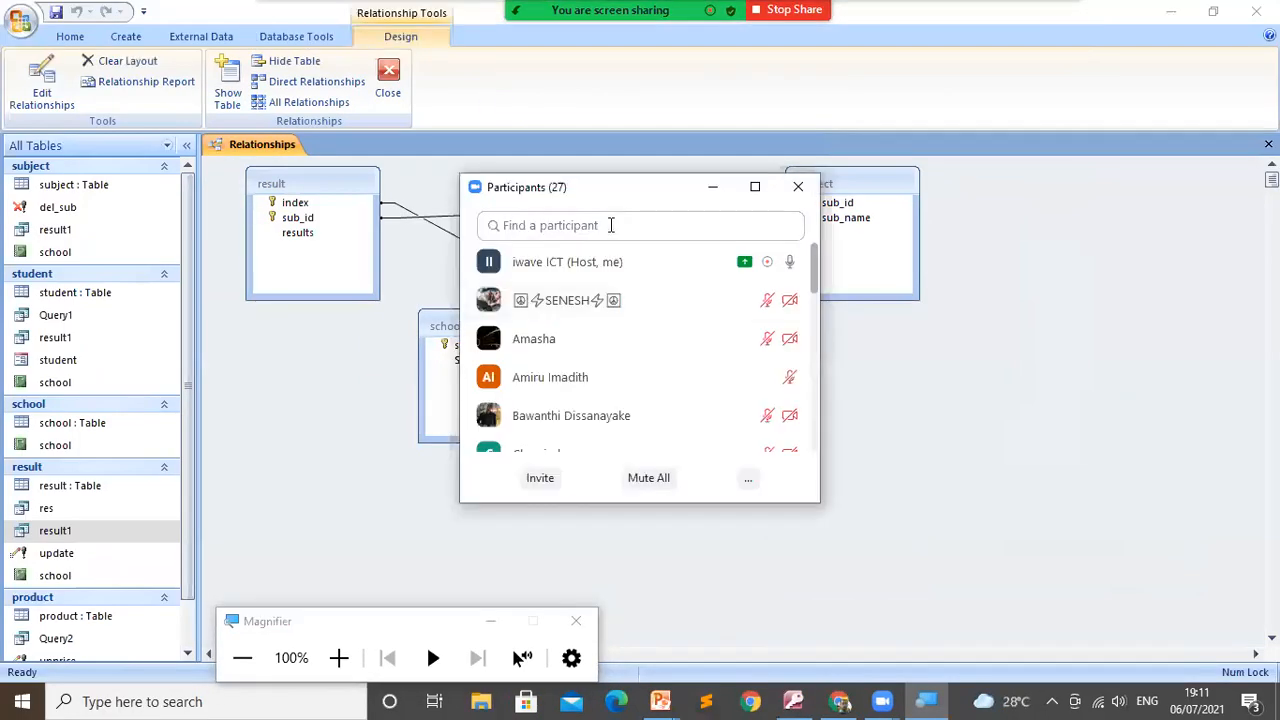
pyautogui.click(798, 186)
pyautogui.click(572, 346)
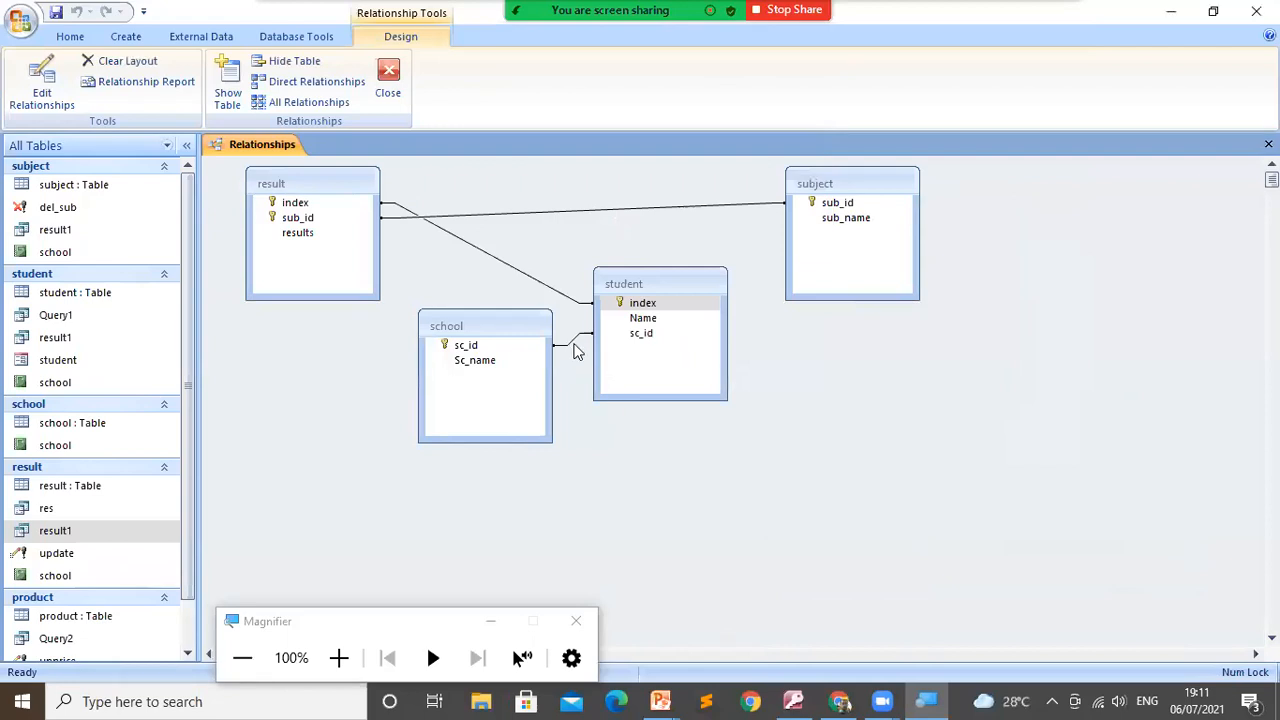
pyautogui.click(572, 345)
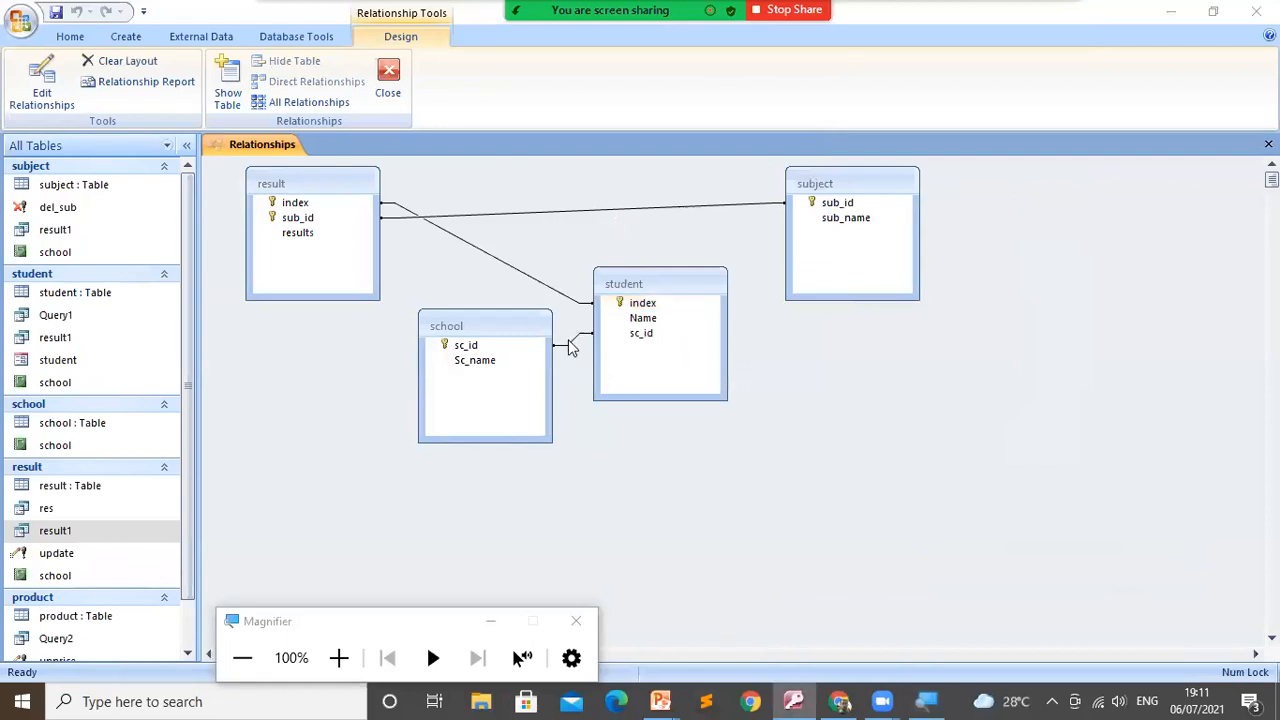
pyautogui.press('Delete')
pyautogui.press('Return')
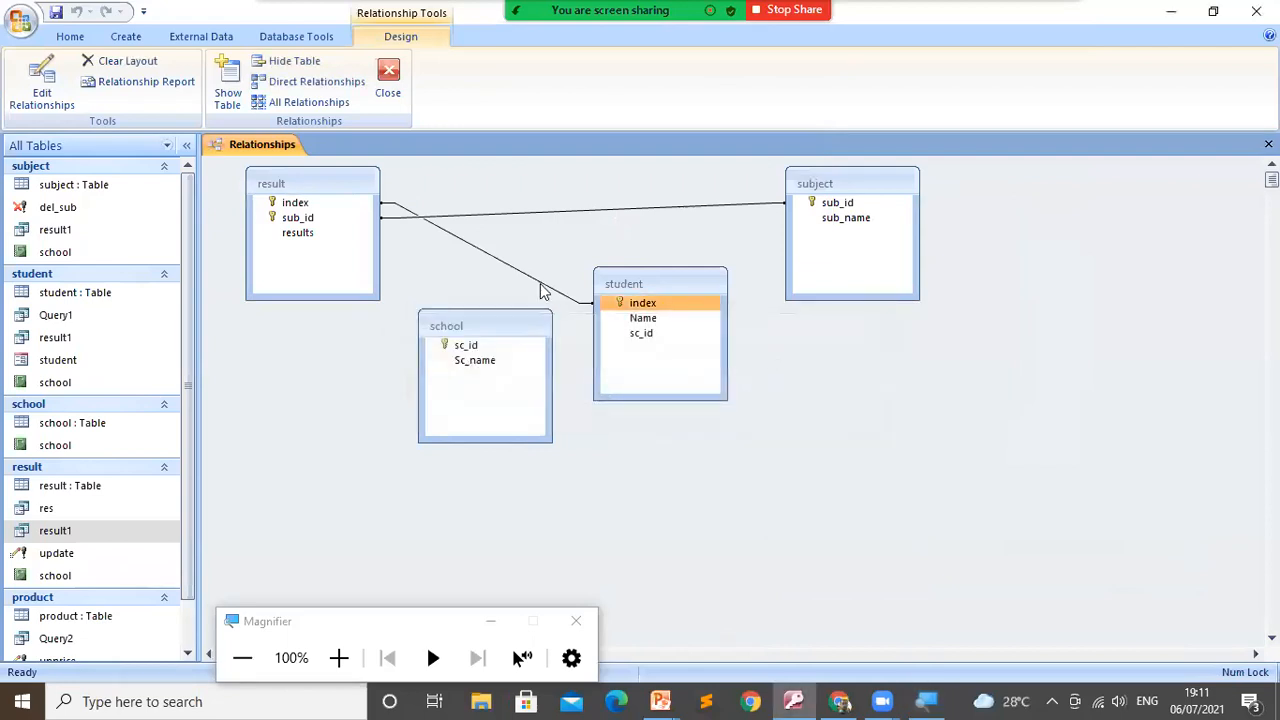
pyautogui.click(537, 212)
pyautogui.press('Delete')
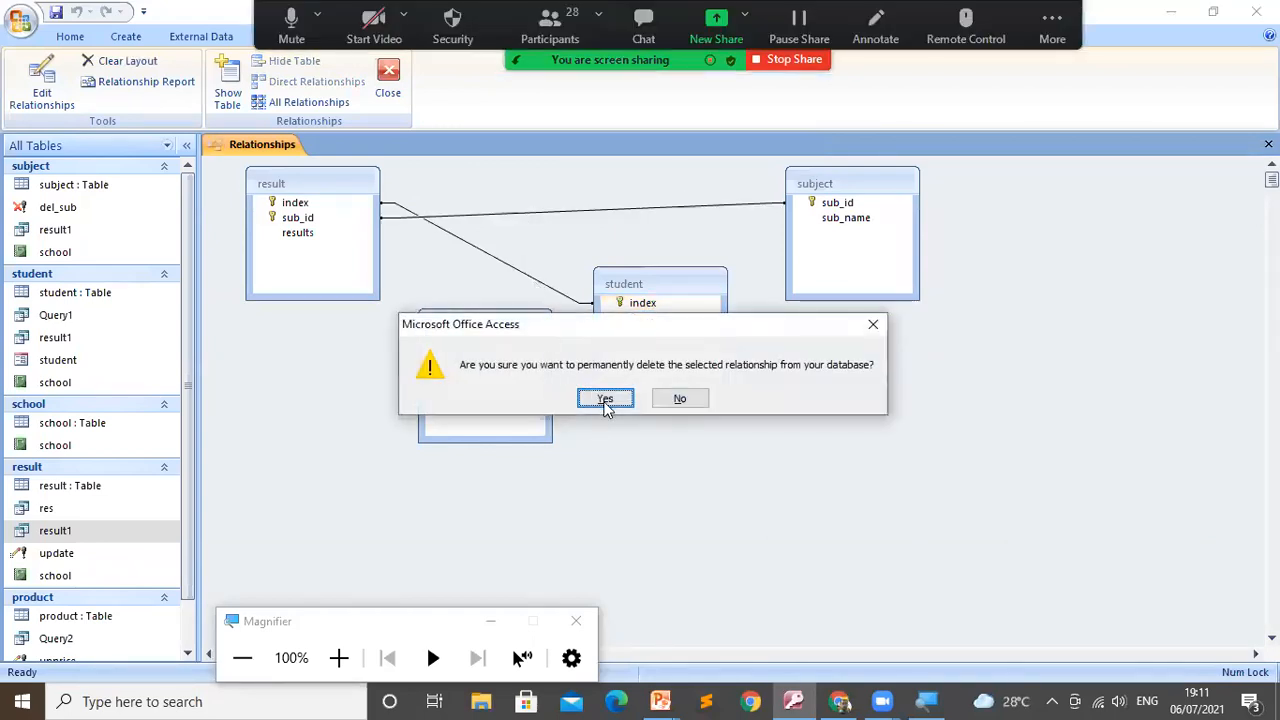
pyautogui.click(605, 400)
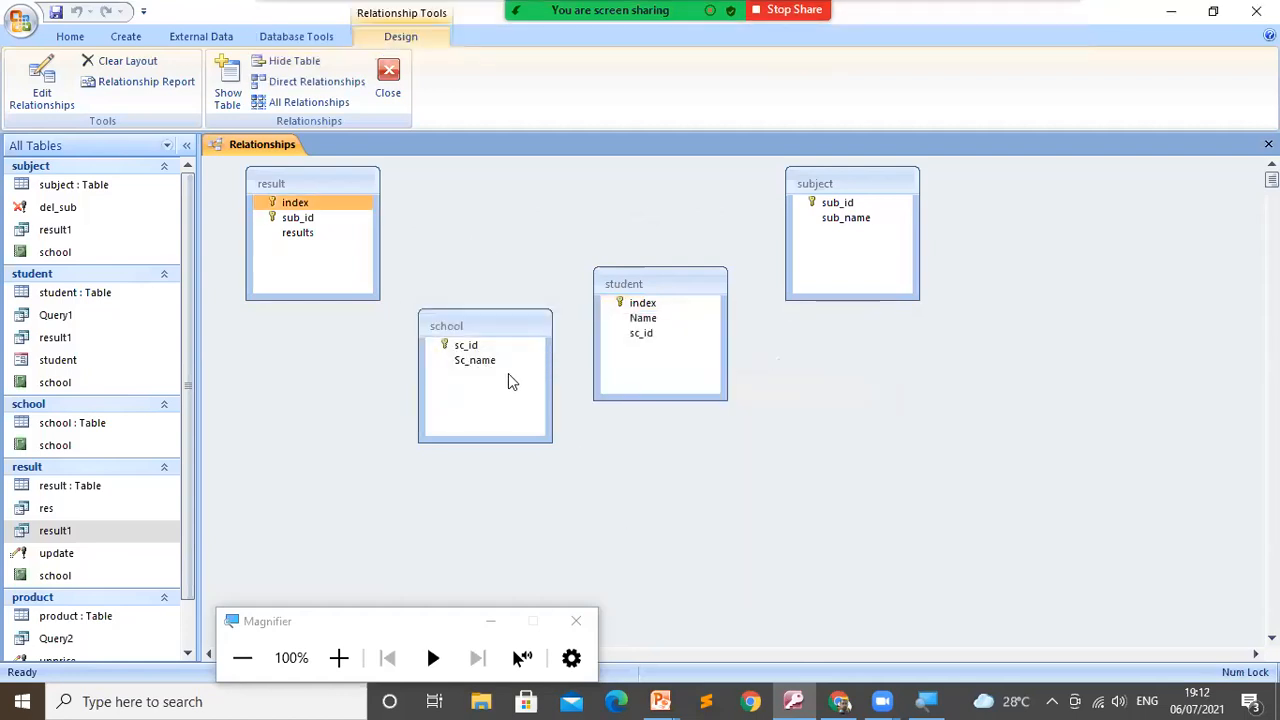
# - Spread out the tables, with school below result and student below subject
pyautogui.moveTo(498, 323); pyautogui.dragTo(491, 420)
pyautogui.click(626, 277)
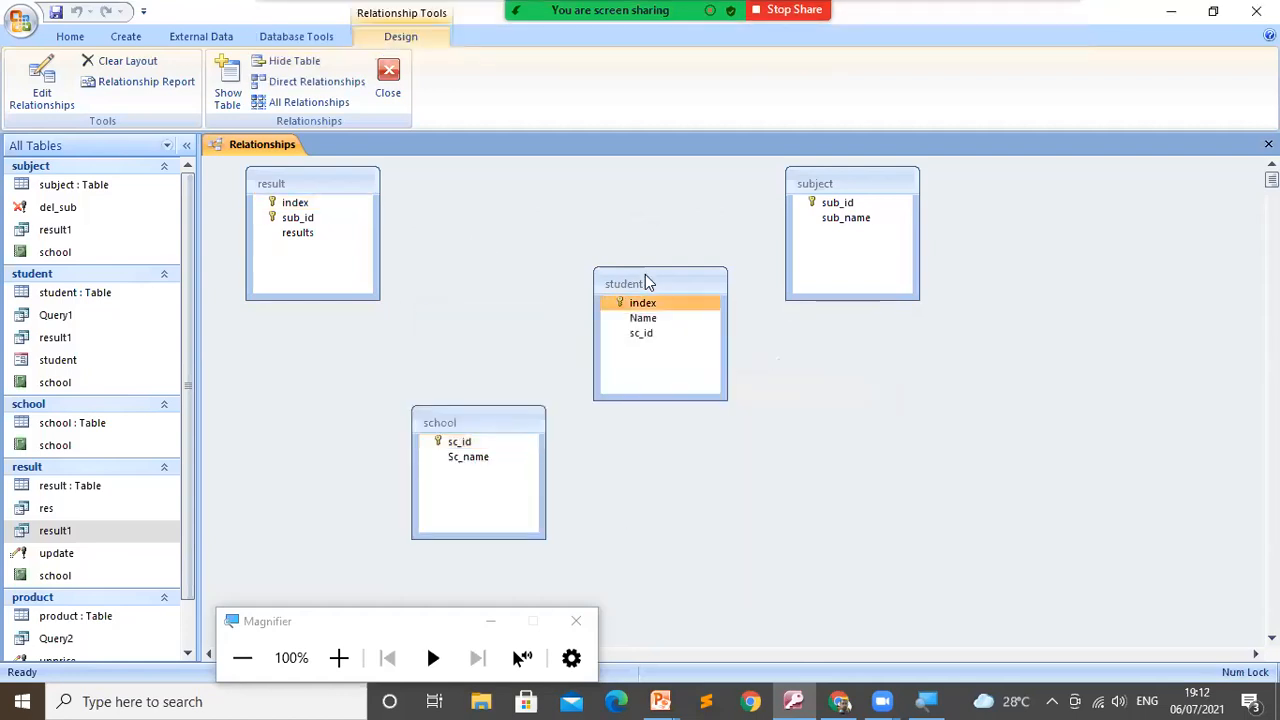
pyautogui.moveTo(646, 283); pyautogui.dragTo(807, 407)
pyautogui.click(339, 182)
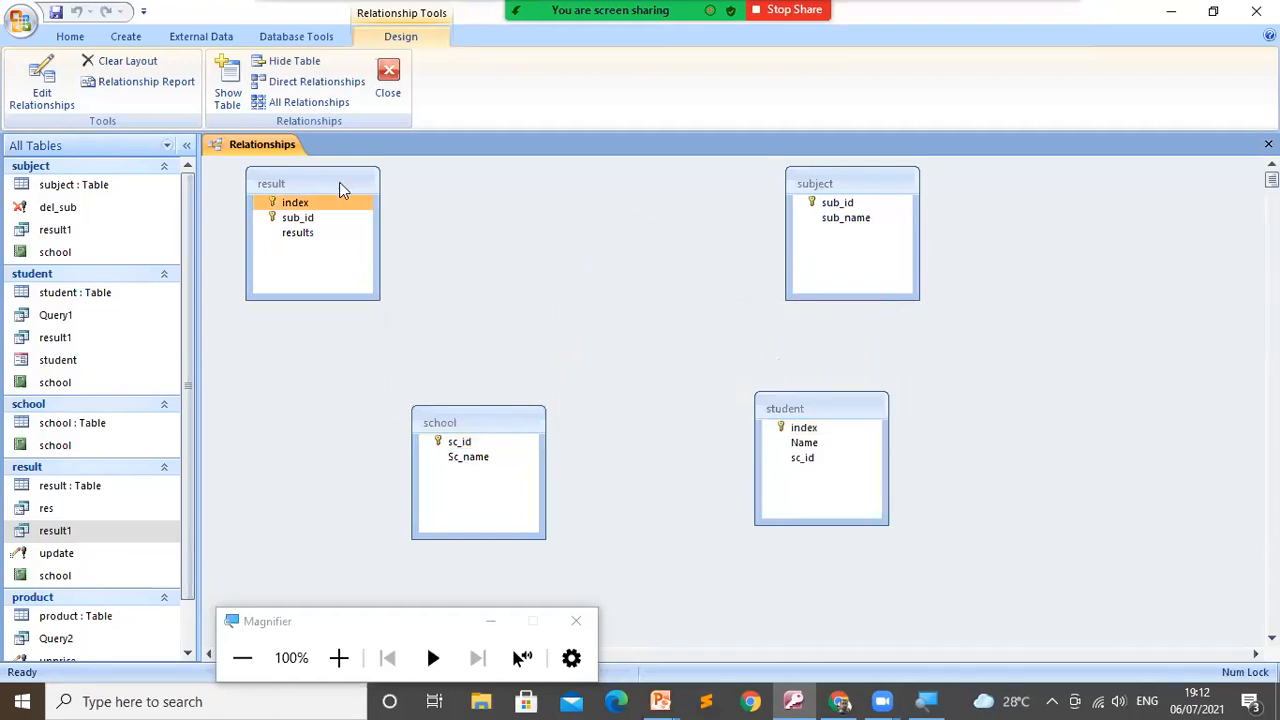
pyautogui.moveTo(339, 182); pyautogui.dragTo(493, 195)
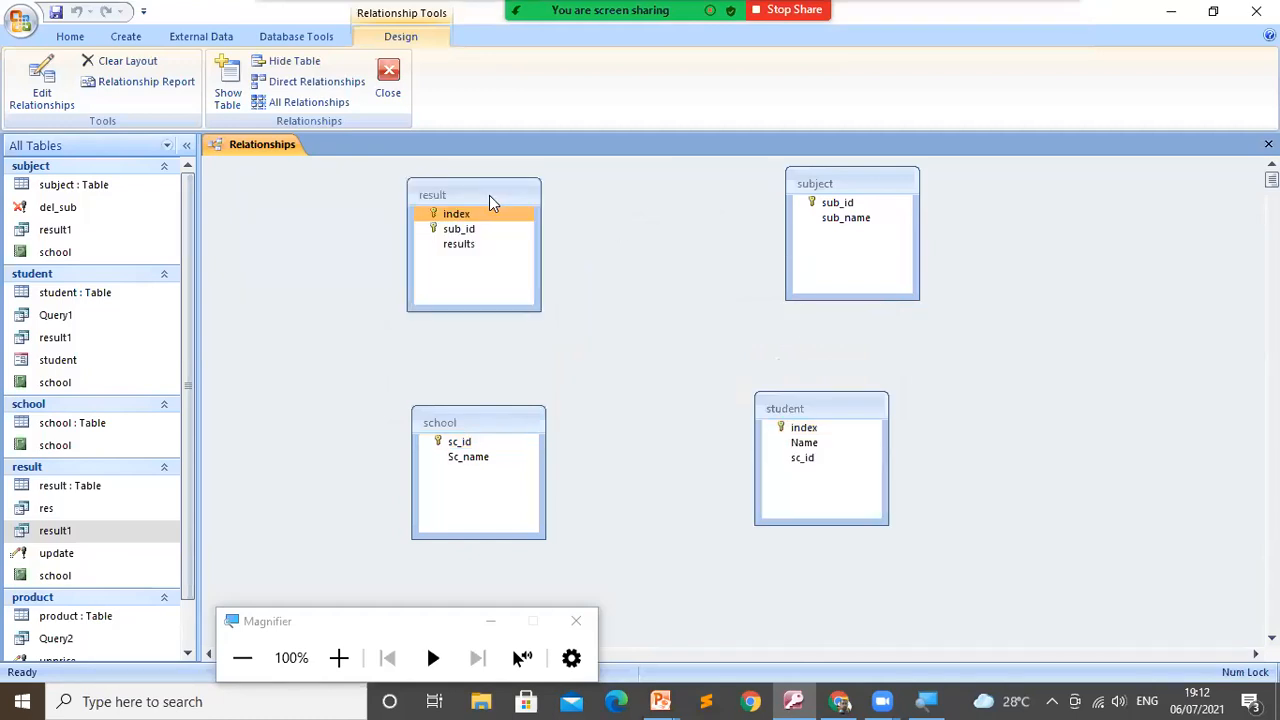
# - Create a one-to-many relationship between the subject and result tables on sub_id, without enforcing referential integrity
pyautogui.click(338, 657)
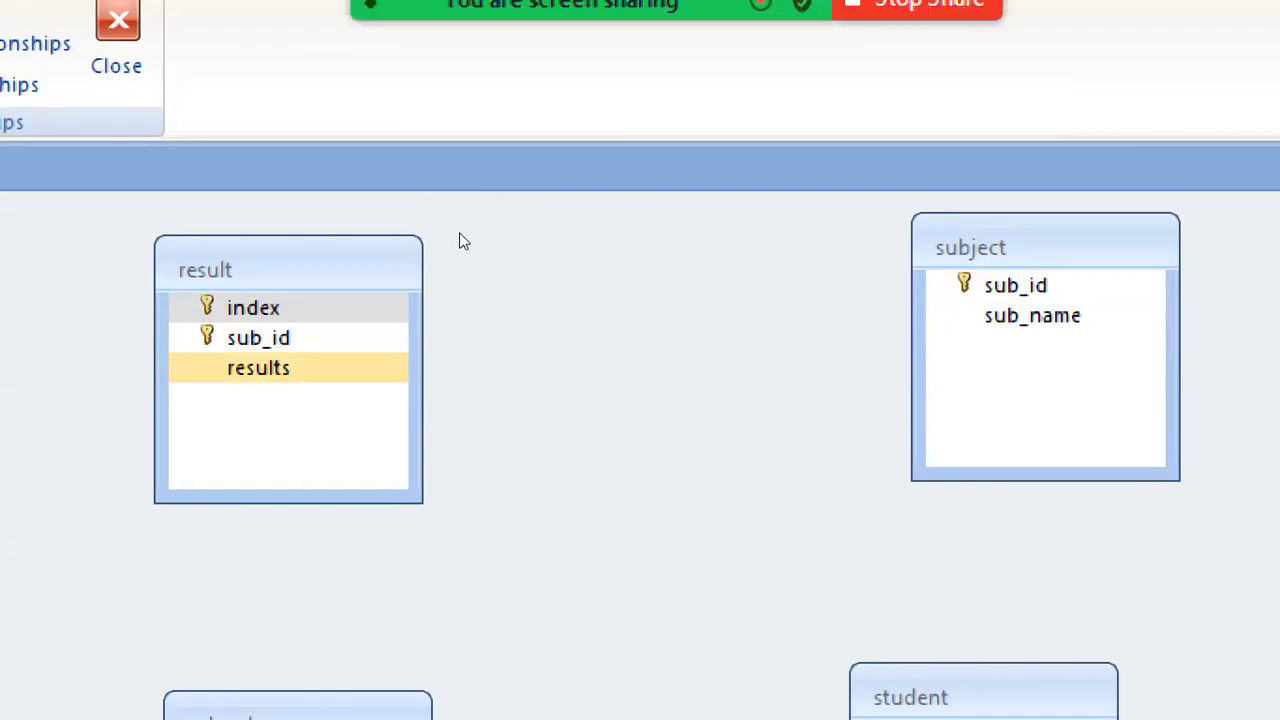
pyautogui.moveTo(474, 227); pyautogui.dragTo(827, 210)
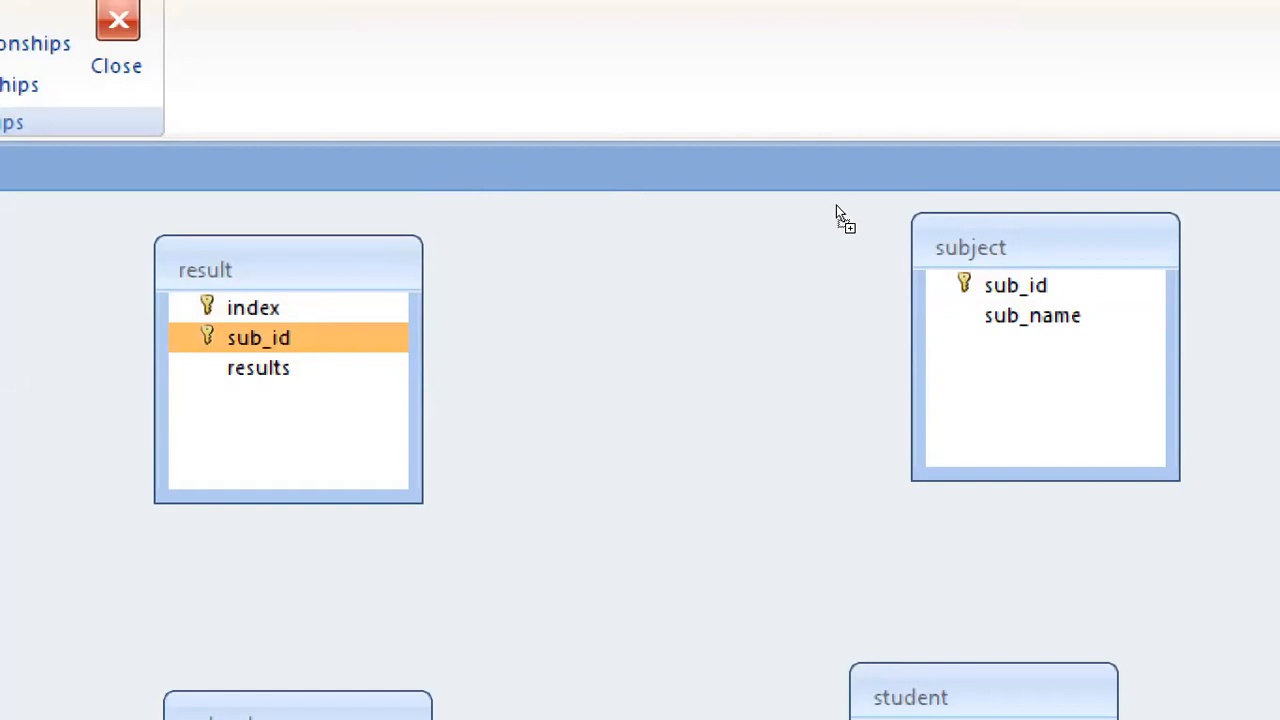
pyautogui.moveTo(836, 208); pyautogui.dragTo(809, 218)
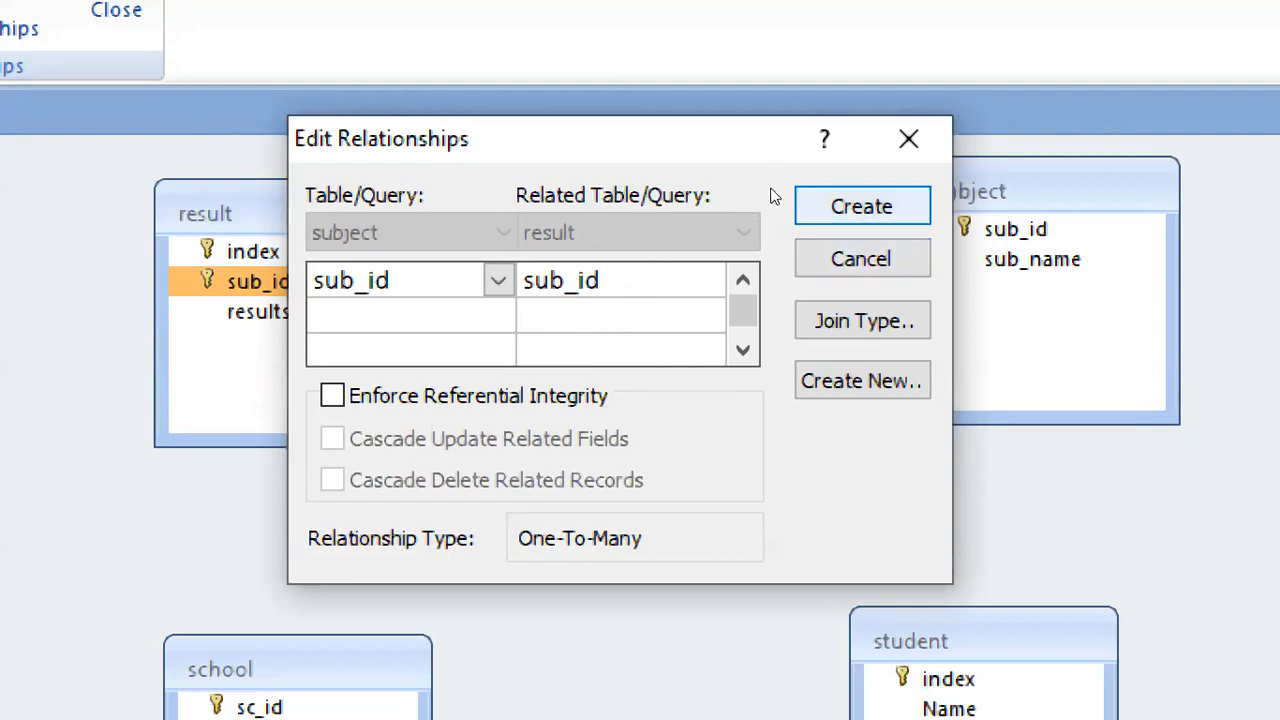
pyautogui.click(830, 206)
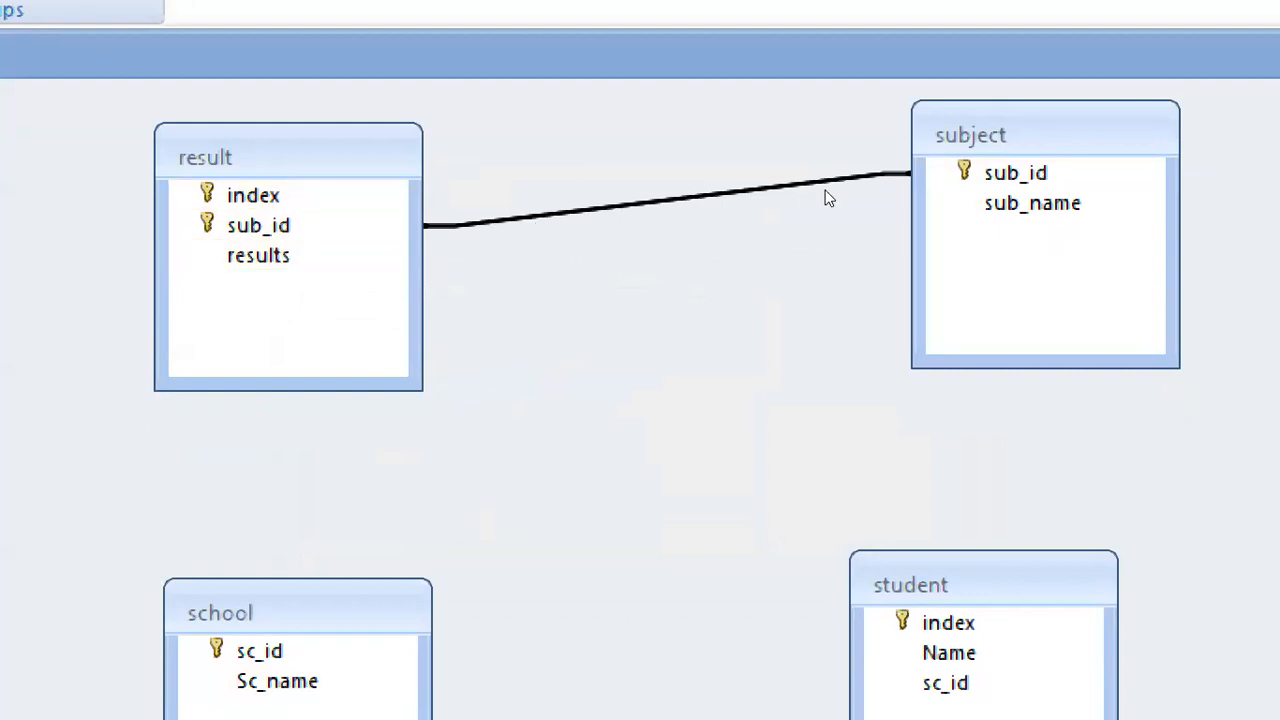
# - Move the subject table closer to result, and align school and student in a row beneath them
pyautogui.moveTo(970, 134); pyautogui.dragTo(756, 134)
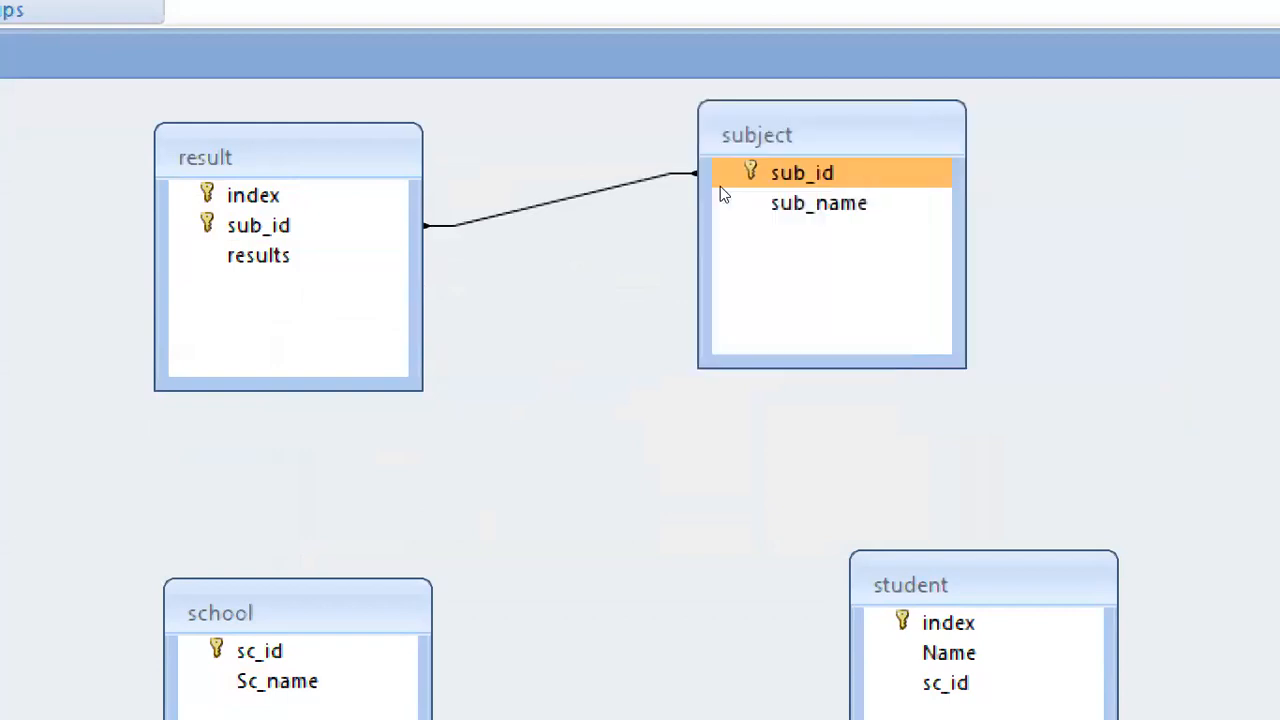
pyautogui.click(240, 626)
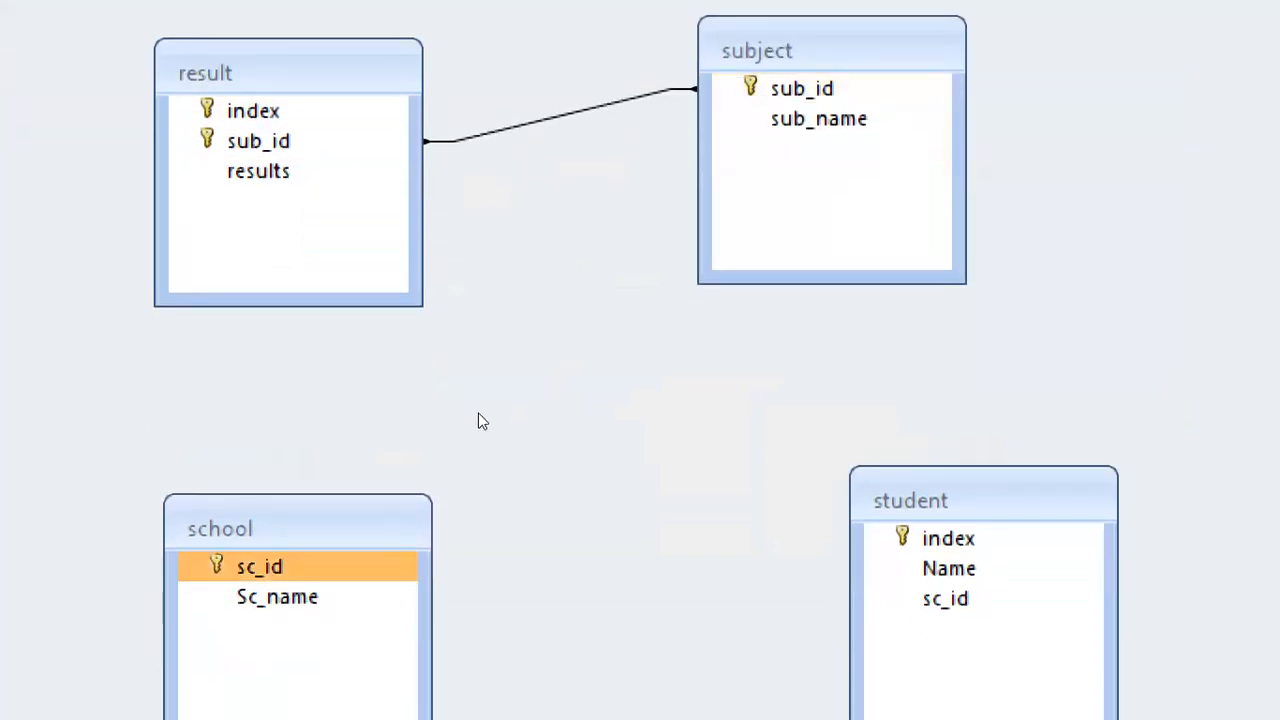
pyautogui.moveTo(240, 528); pyautogui.dragTo(227, 416)
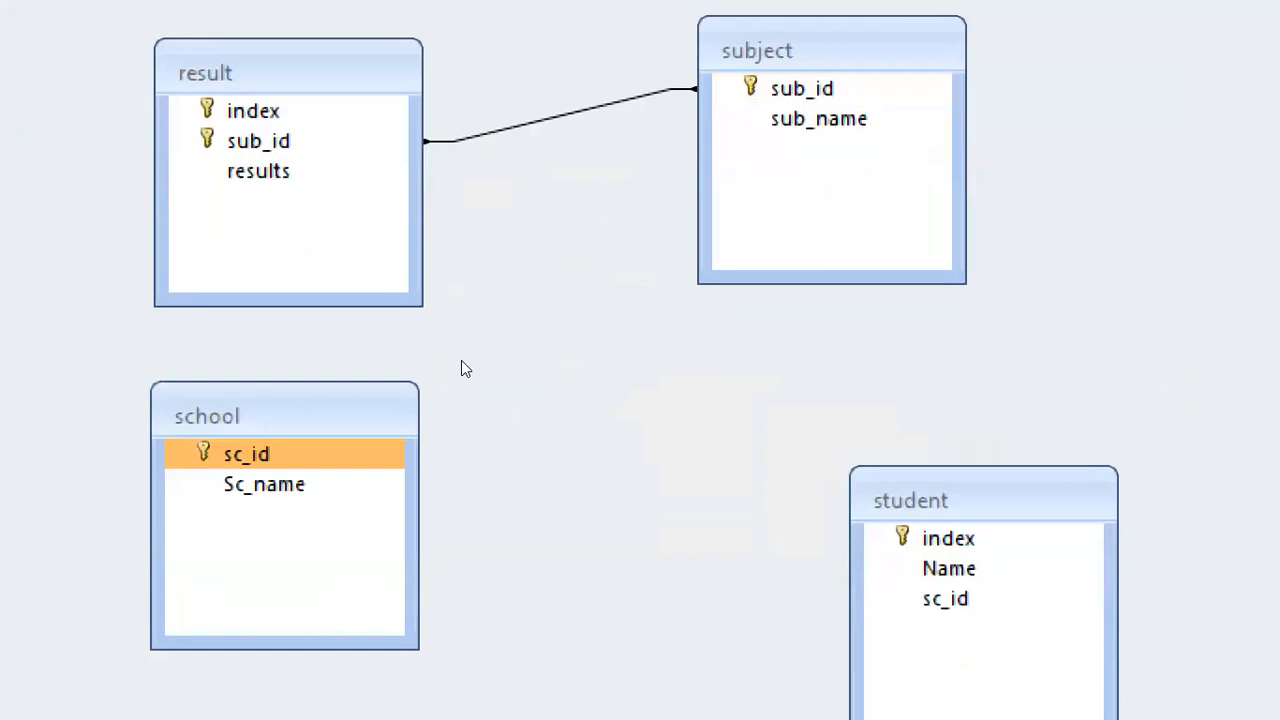
pyautogui.moveTo(898, 497); pyautogui.dragTo(787, 401)
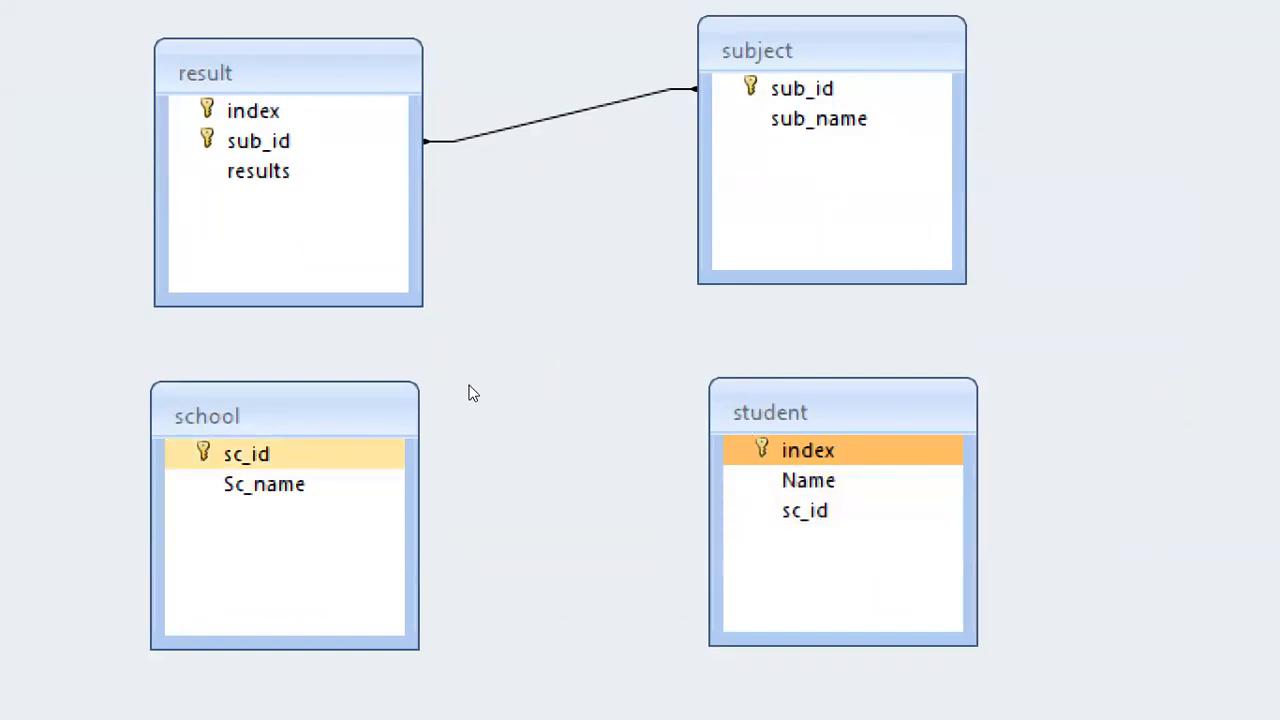
# - Create a one-to-many relationship from school to student on sc_id, without enforcing referential integrity
pyautogui.moveTo(246, 454); pyautogui.dragTo(342, 452)
pyautogui.moveTo(541, 384); pyautogui.dragTo(737, 413)
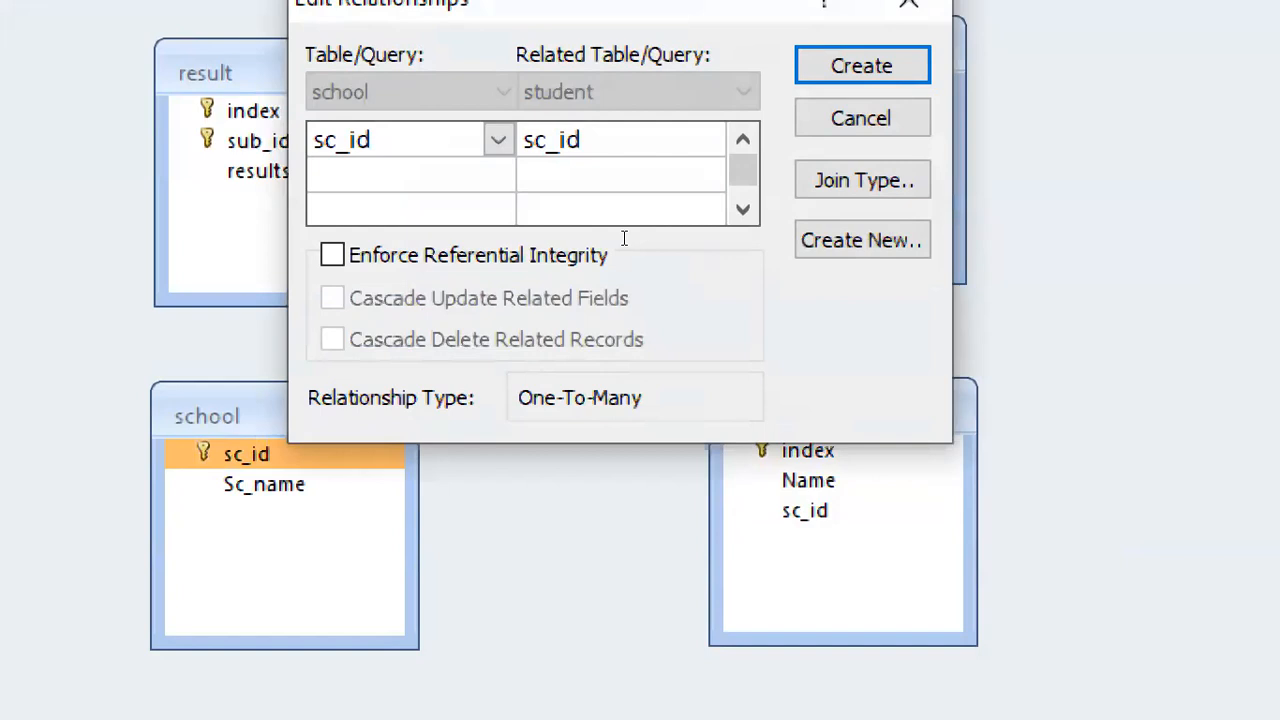
pyautogui.click(862, 66)
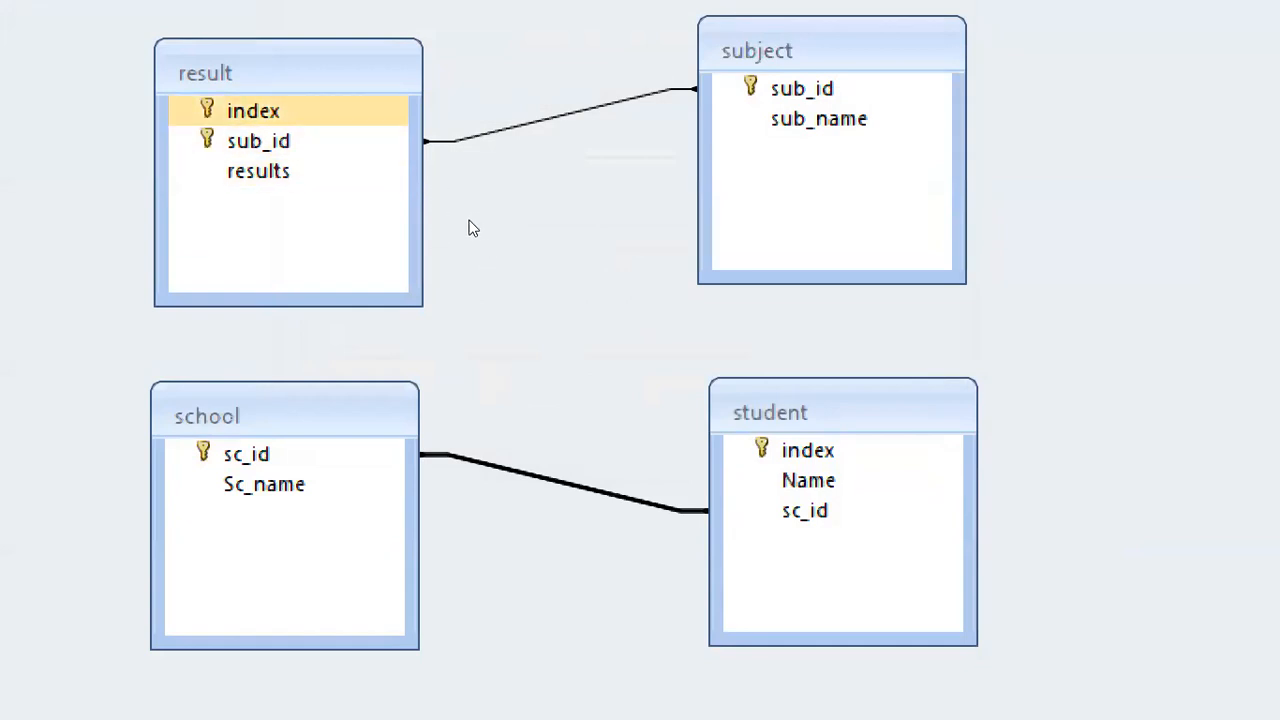
# - Rearrange the layout so result sits between student and subject, with school below and to the left of student
pyautogui.click(765, 183)
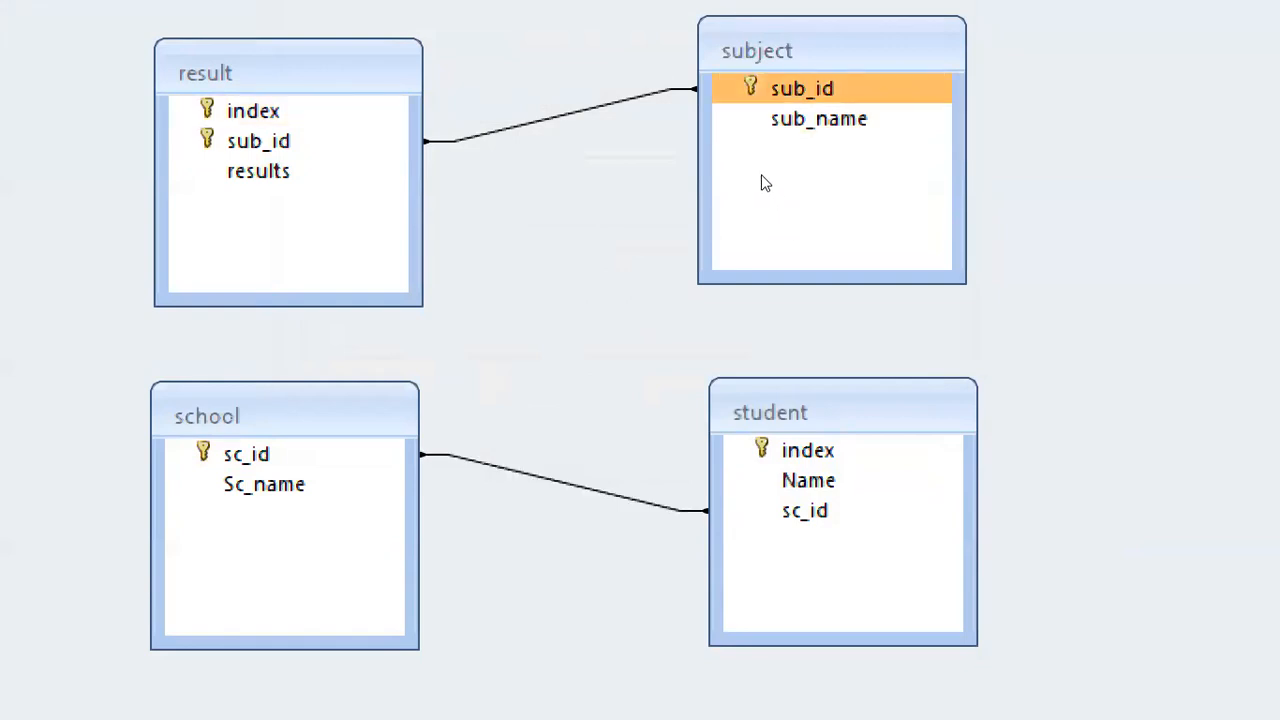
pyautogui.moveTo(765, 183); pyautogui.dragTo(778, 189)
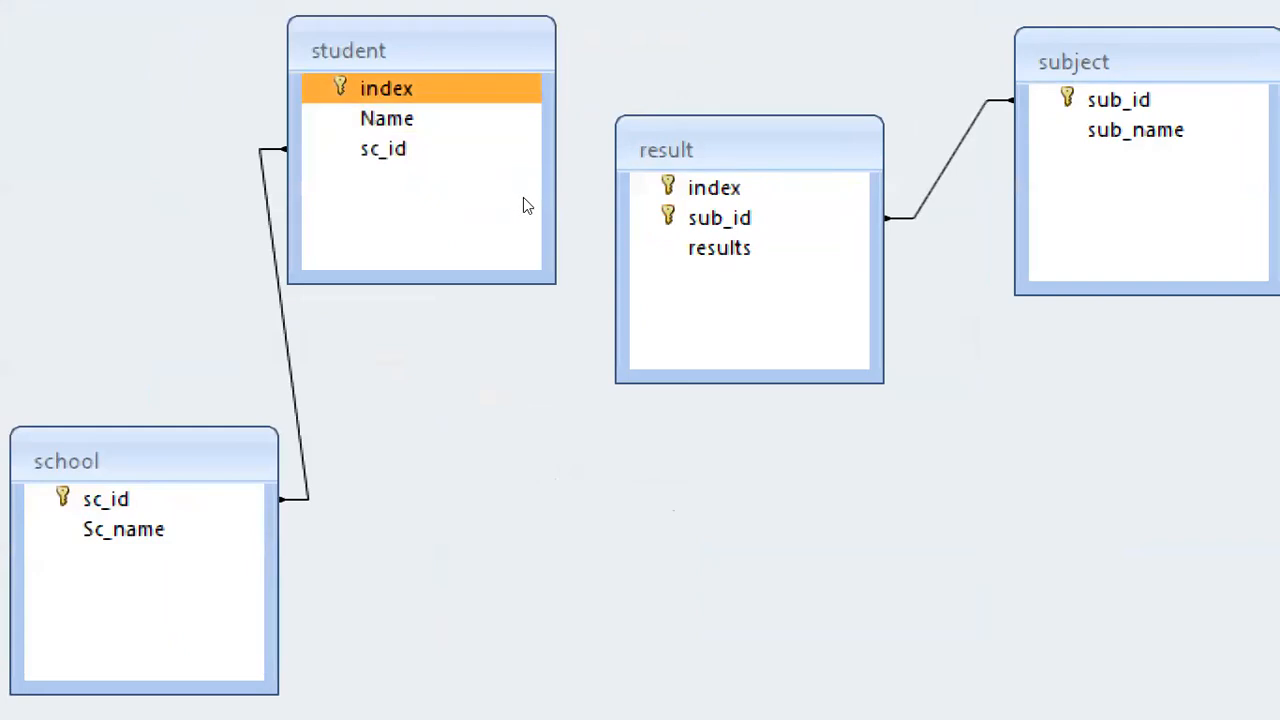
# - Create a one-to-many relationship from student to result on index, without enforcing referential integrity
pyautogui.moveTo(420, 88); pyautogui.dragTo(688, 250)
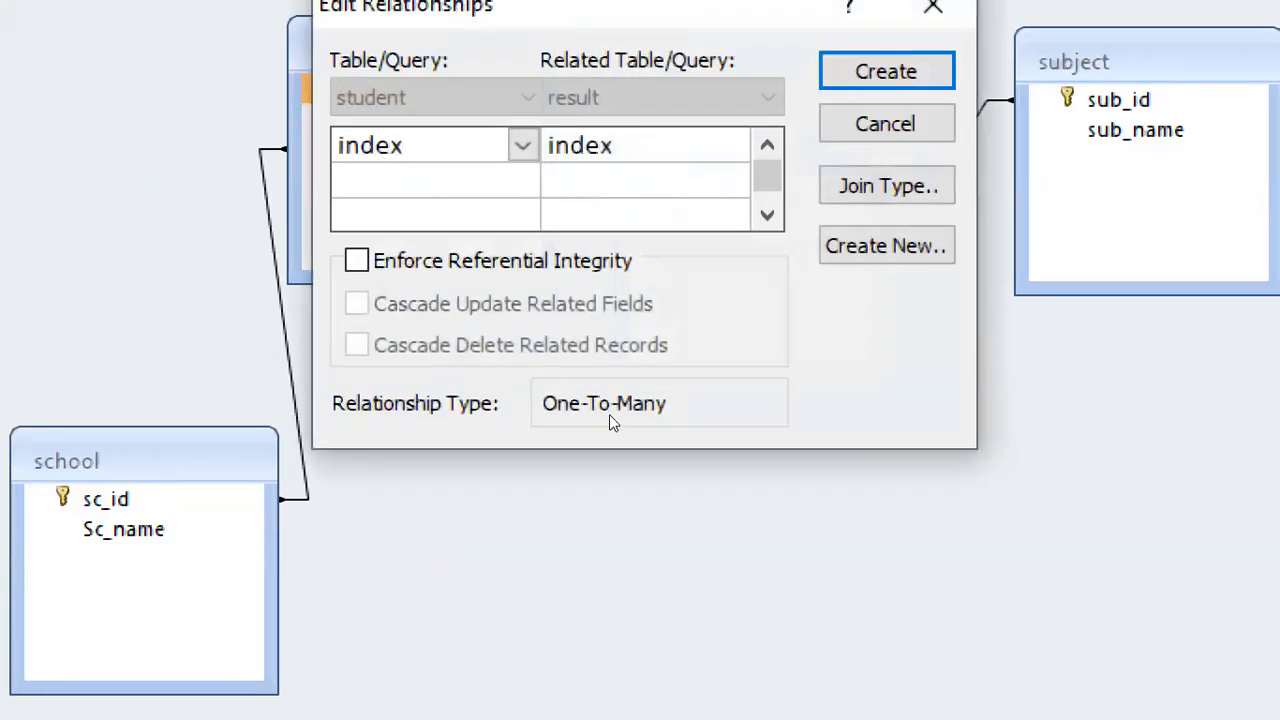
pyautogui.click(886, 71)
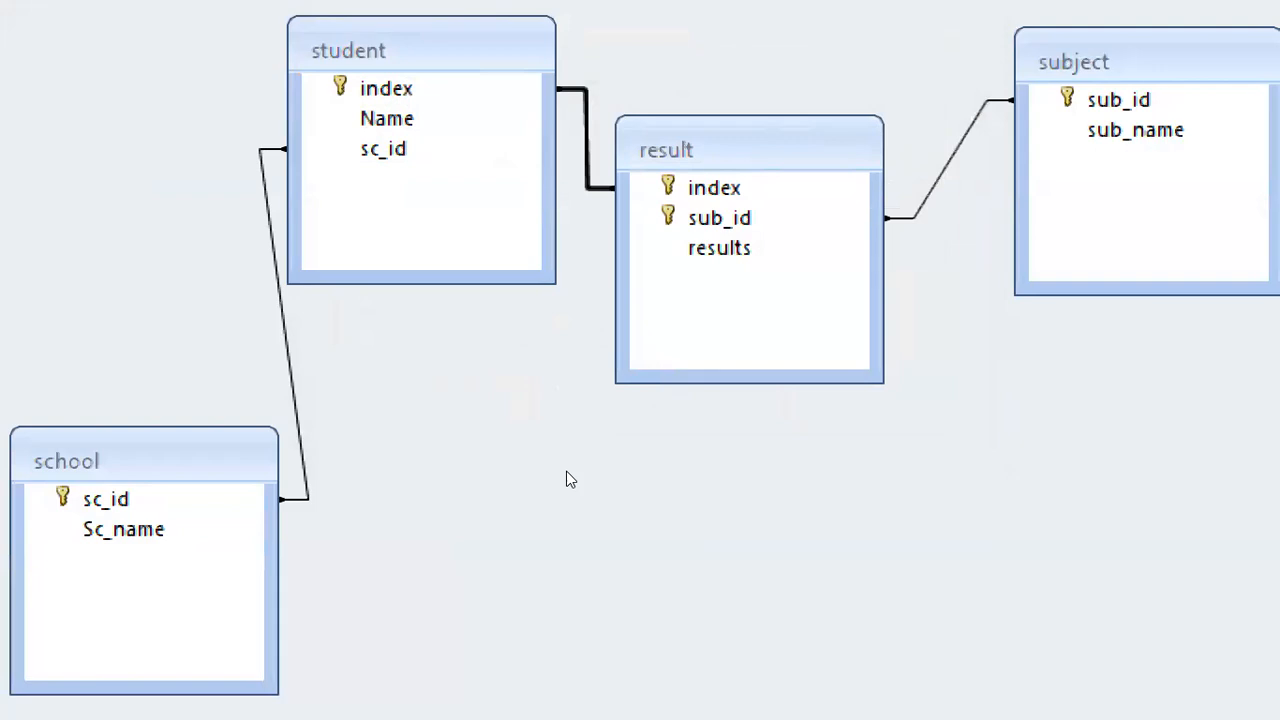
# - Move the school table up and slightly away from student's lower edge, and close the relationships layout
pyautogui.press('super+plus')
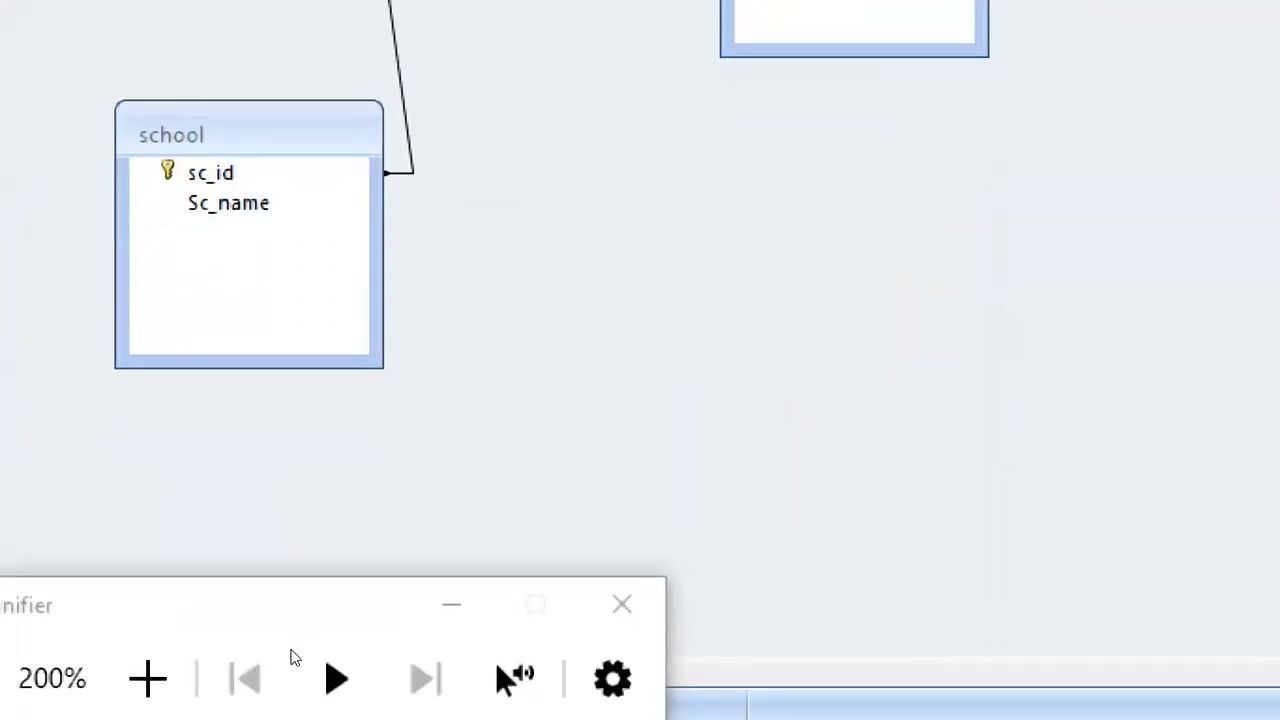
pyautogui.click(250, 668)
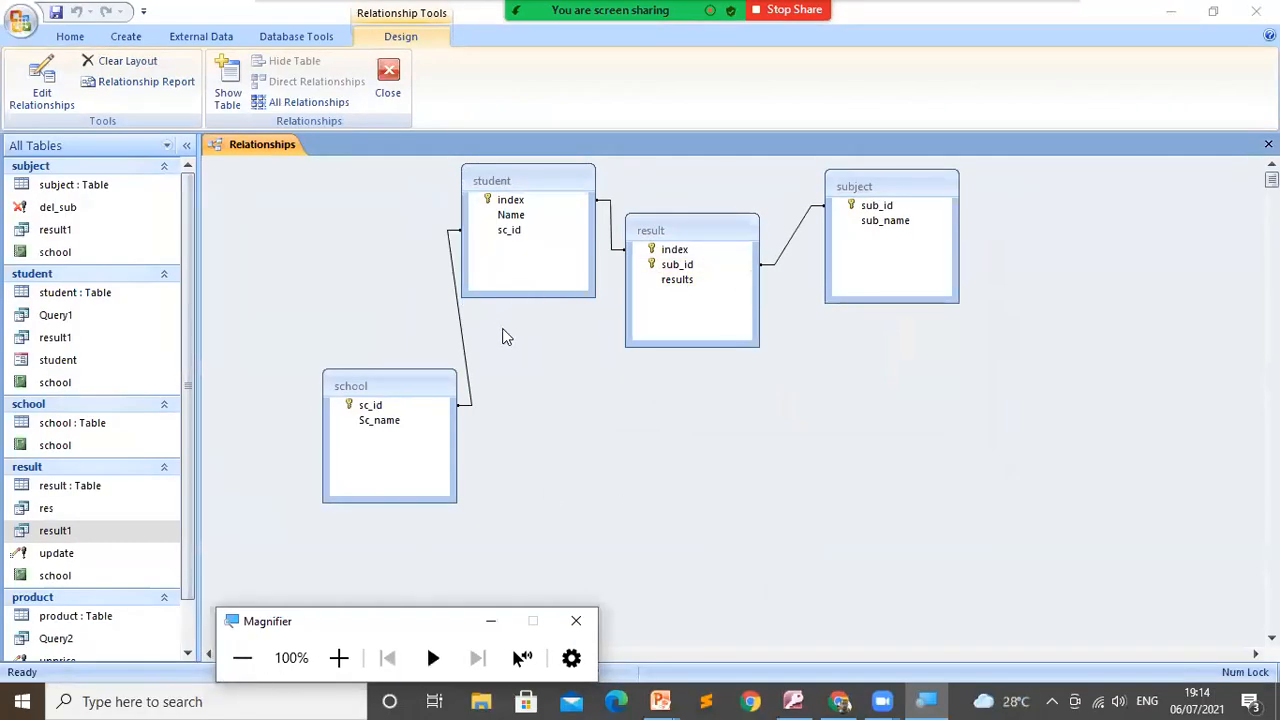
pyautogui.moveTo(426, 381); pyautogui.dragTo(378, 340)
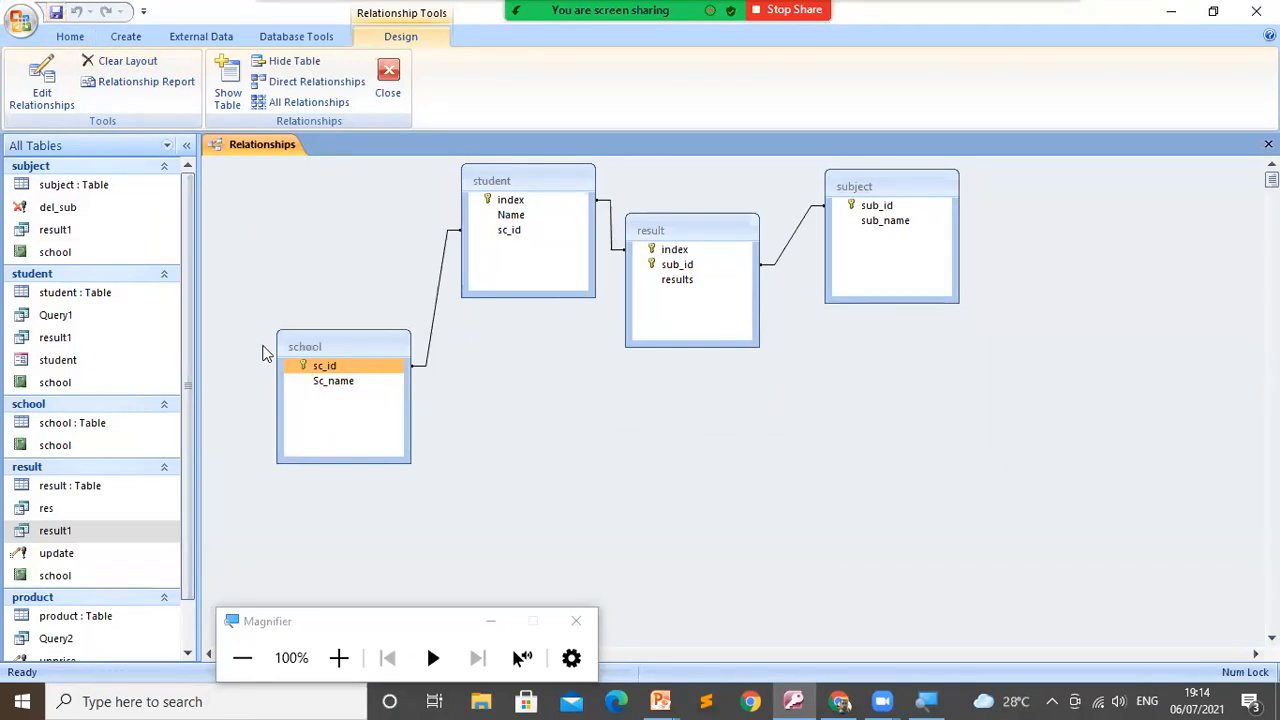
pyautogui.click(388, 80)
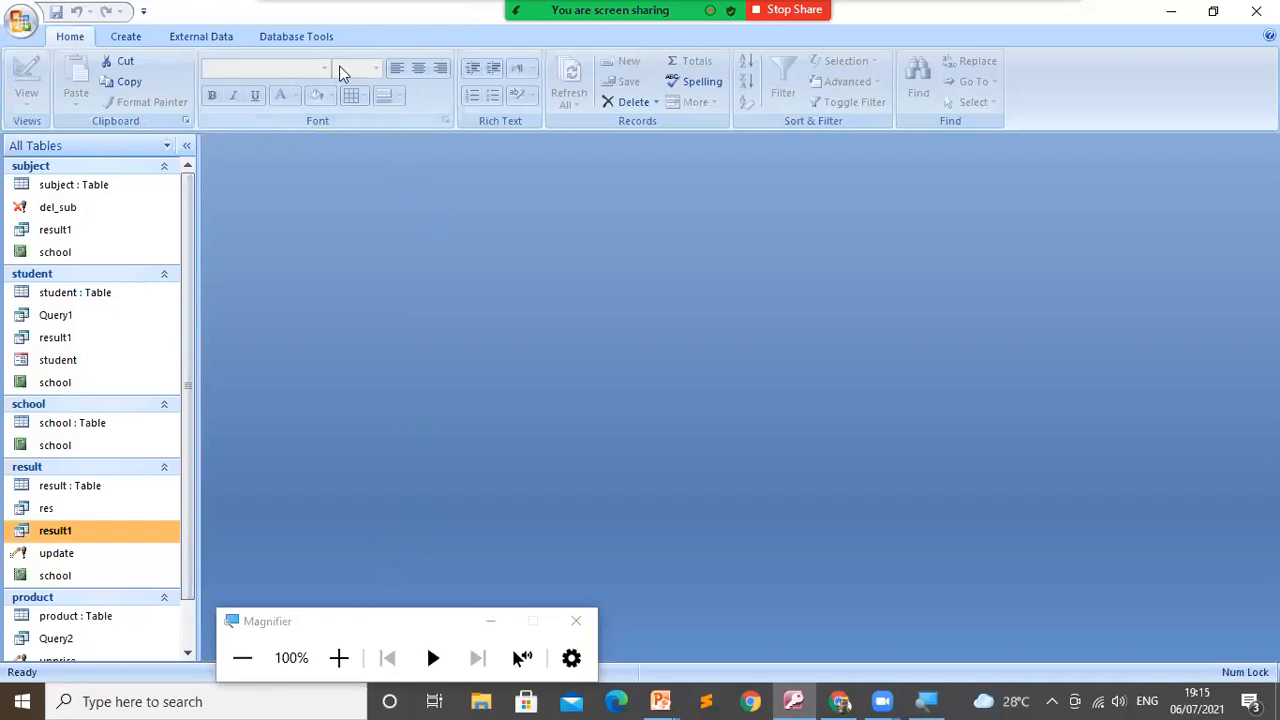
# - Reopen the relationships layout, examine the links joining student, result and subject, and close it again
pyautogui.click(305, 40)
pyautogui.click(283, 86)
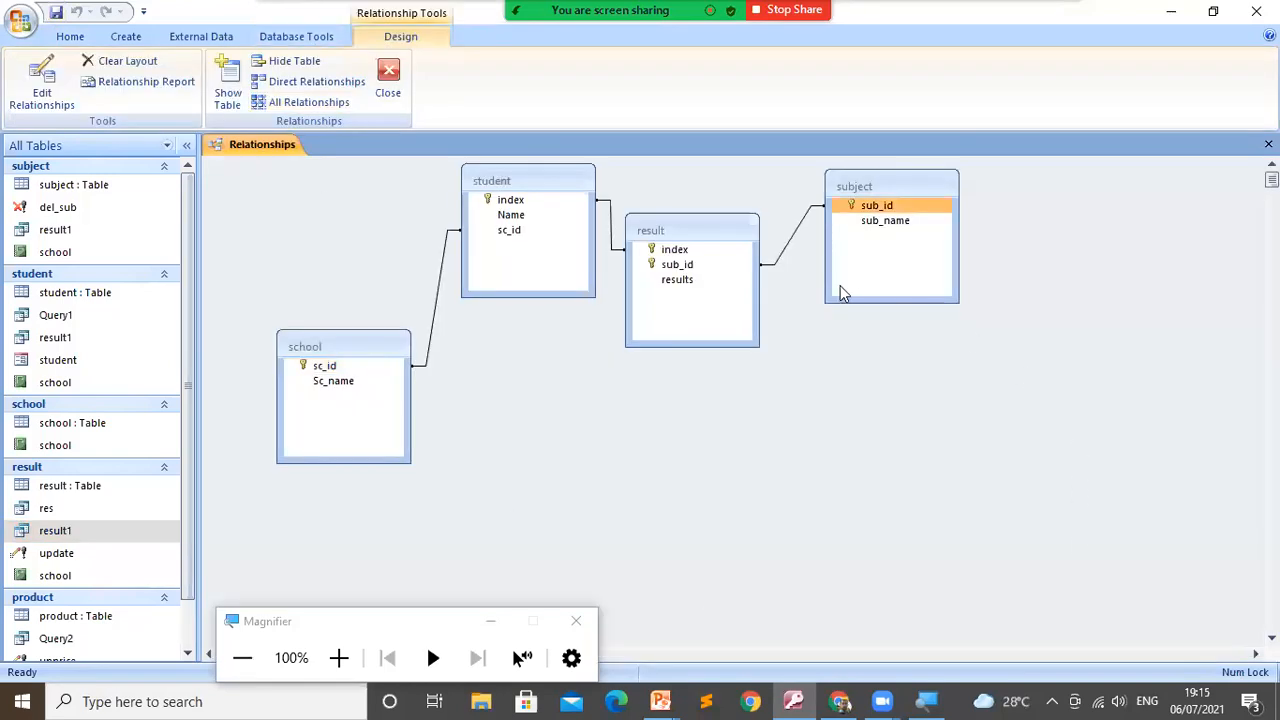
pyautogui.moveTo(656, 249); pyautogui.dragTo(603, 215)
pyautogui.click(787, 250)
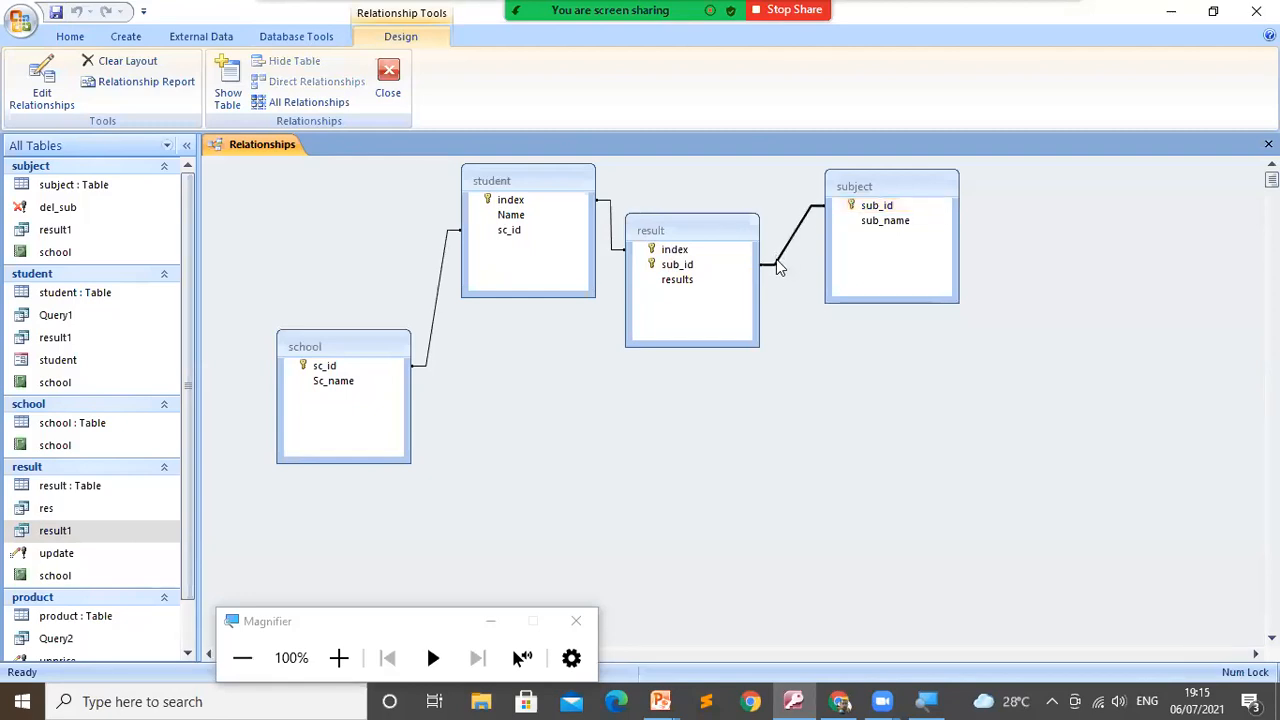
pyautogui.click(403, 90)
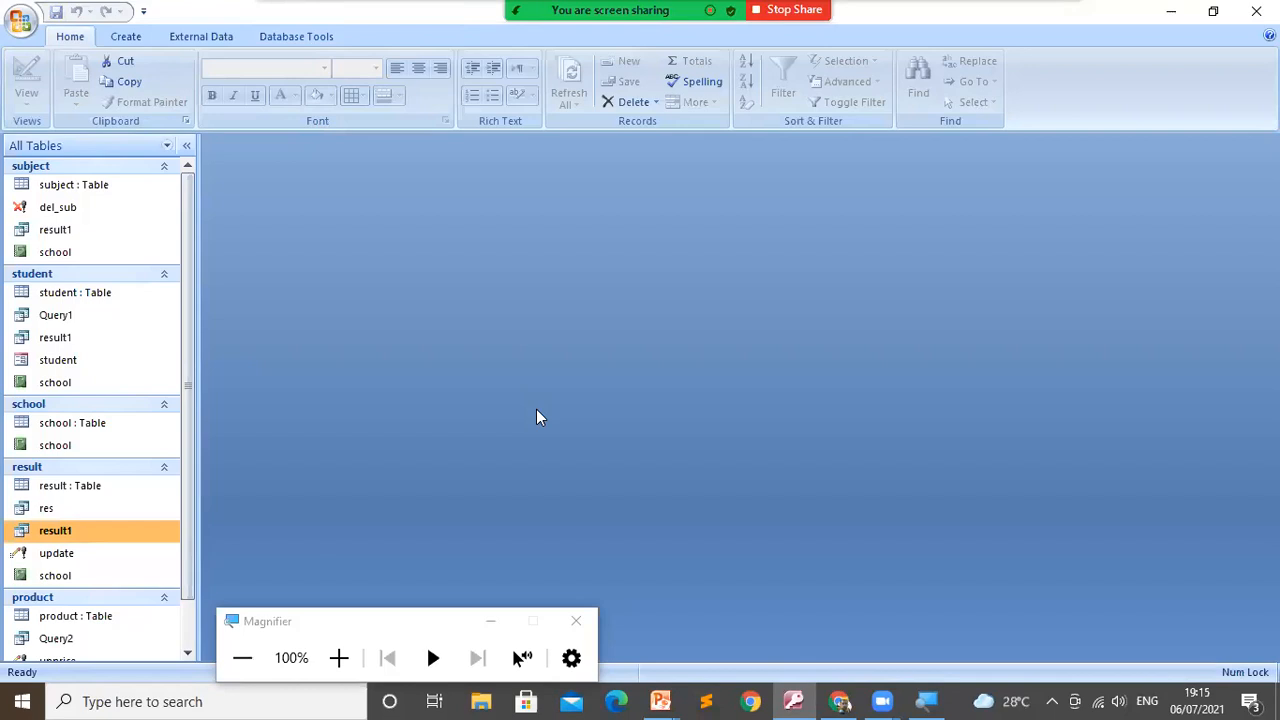
# - Switch to the PowerPoint slide show and review the Create relationships slides, from opening Relationships through to the finished table diagram
pyautogui.hotkey('alt', 'Tab')
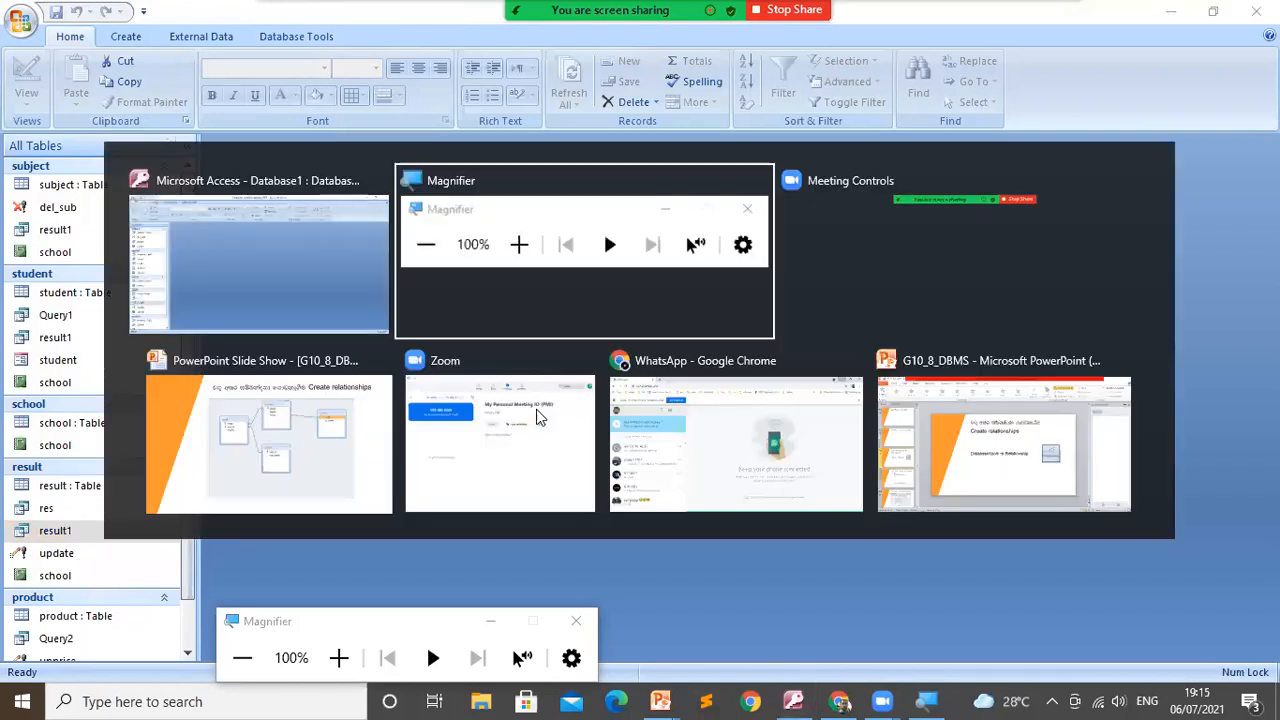
pyautogui.hotkey('alt', 'Tab')
pyautogui.hotkey('alt', 'Tab')
pyautogui.press('Left')
pyautogui.press('Left')
pyautogui.press('Left')
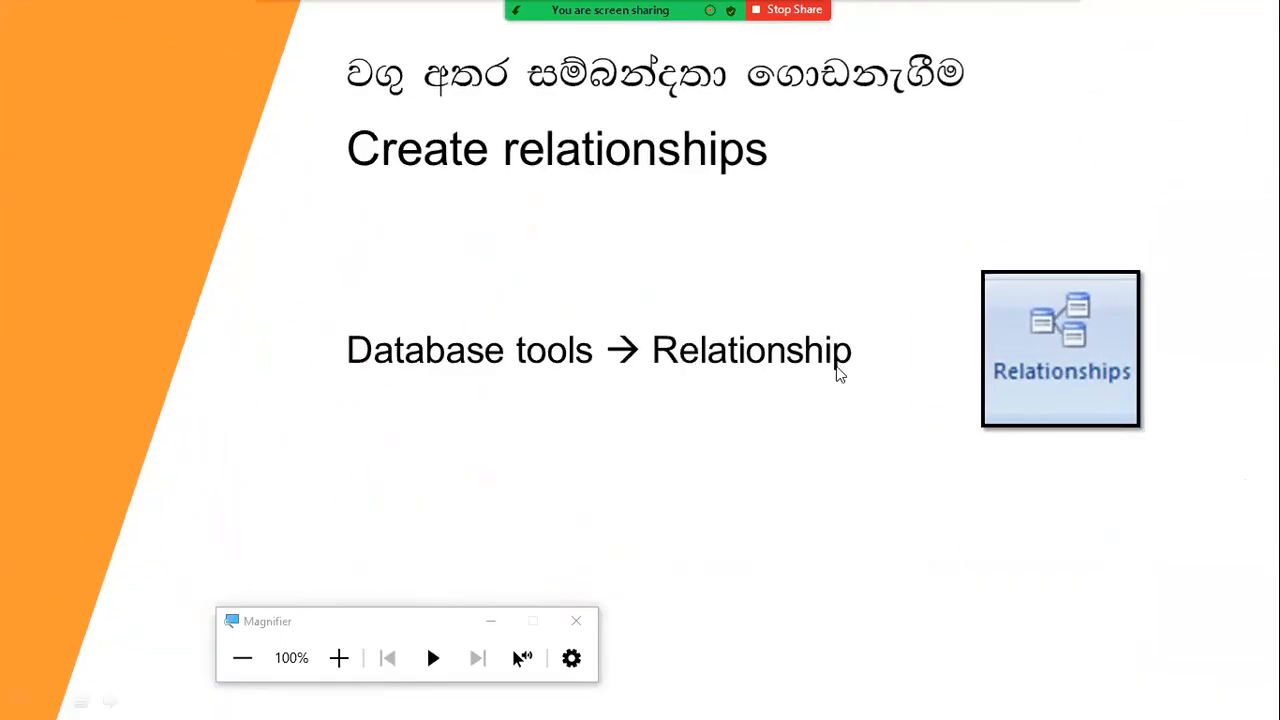
pyautogui.click(765, 446)
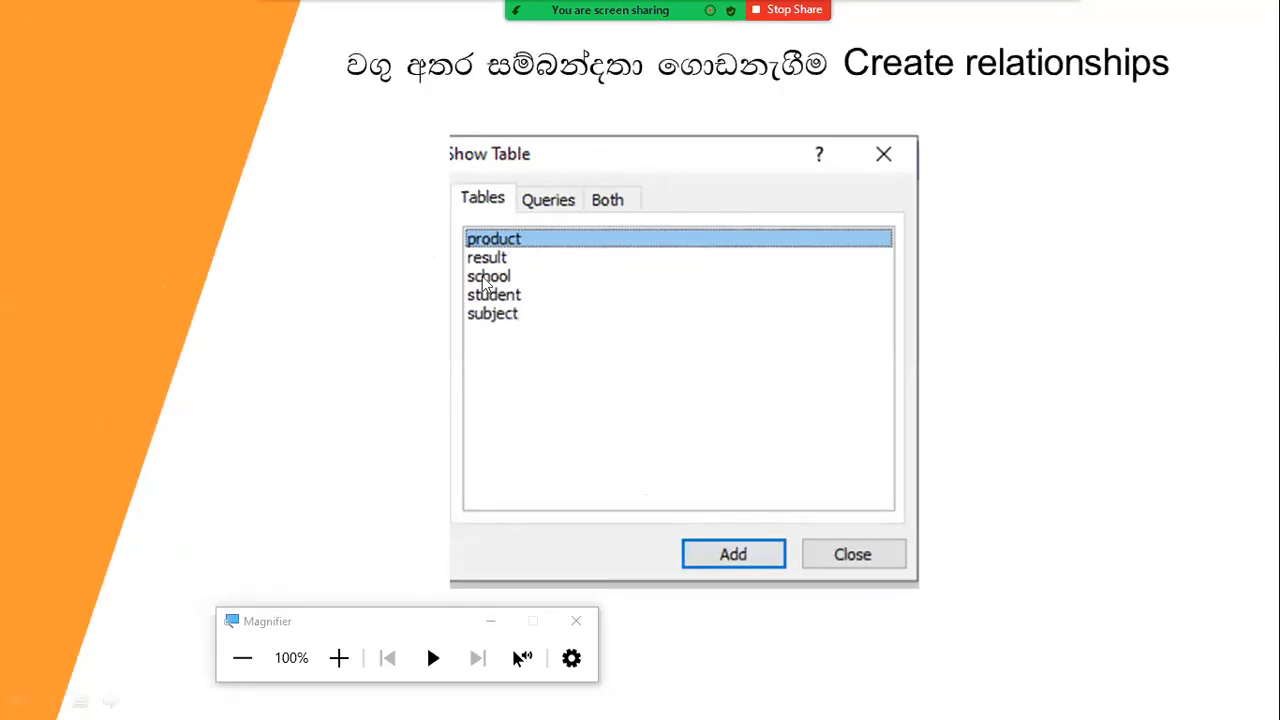
pyautogui.click(545, 356)
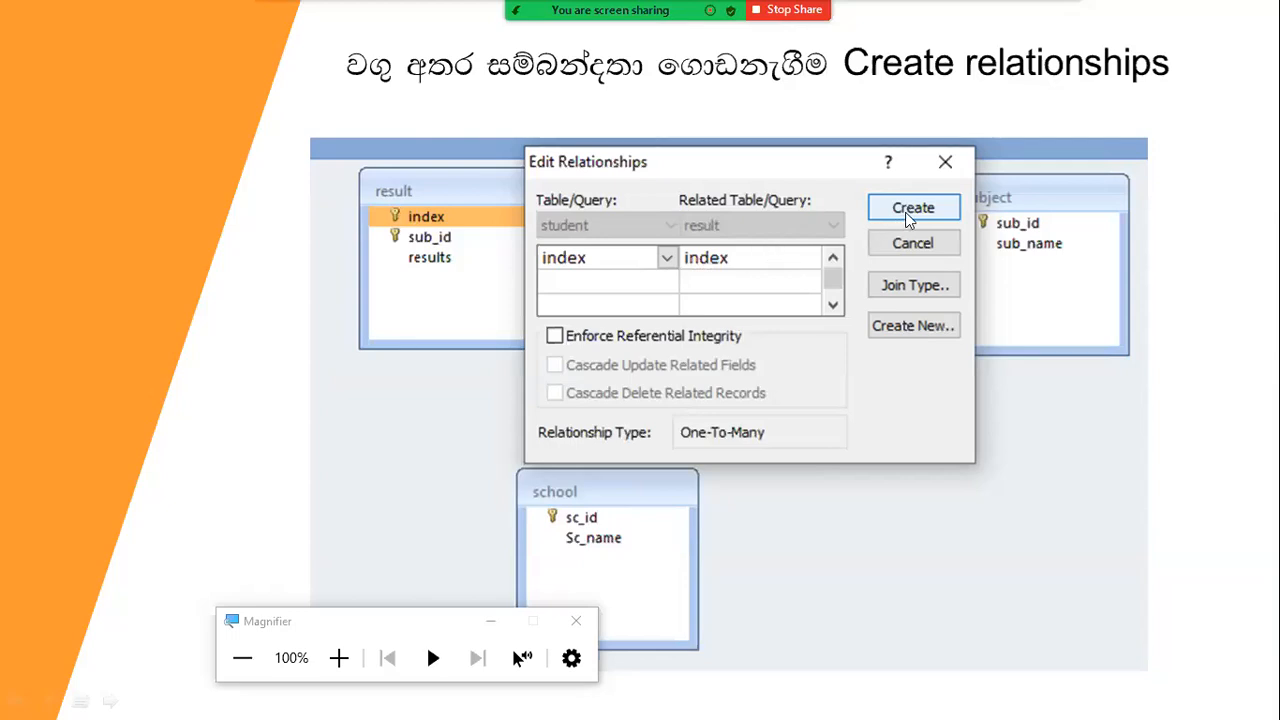
pyautogui.click(834, 391)
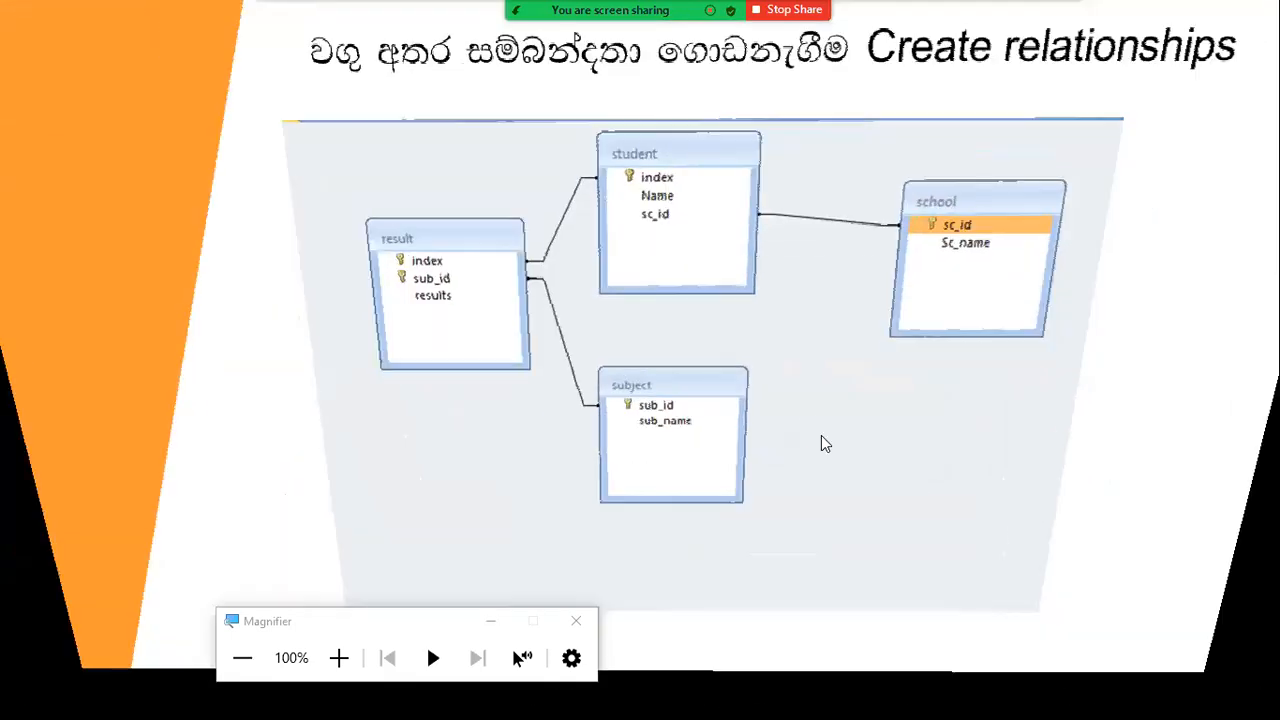